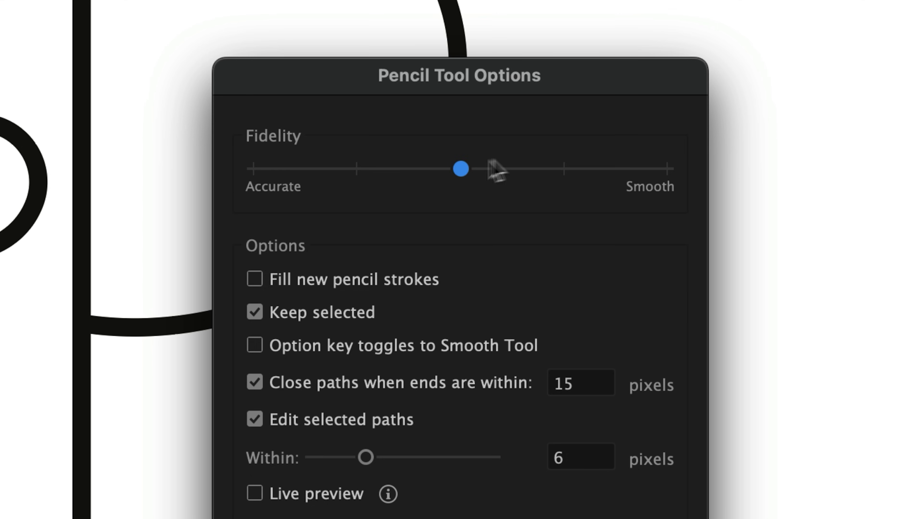
Step: Clear the scrollwork frame example, leaving the Dansky.ai artboard empty
drag(492, 170, 647, 165)
drag(587, 405, 480, 262)
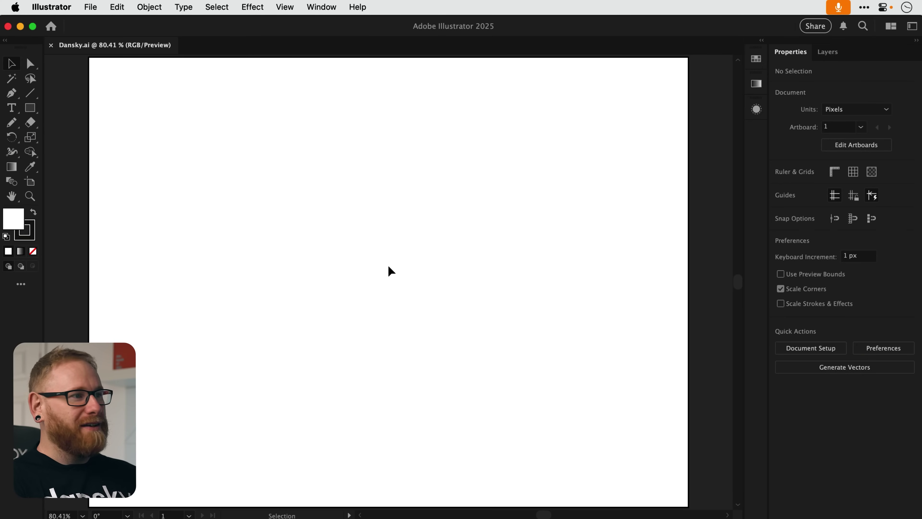
Step: Draw a 1 pt spiral about 408 × 399 px on the left of the artboard
click(35, 96)
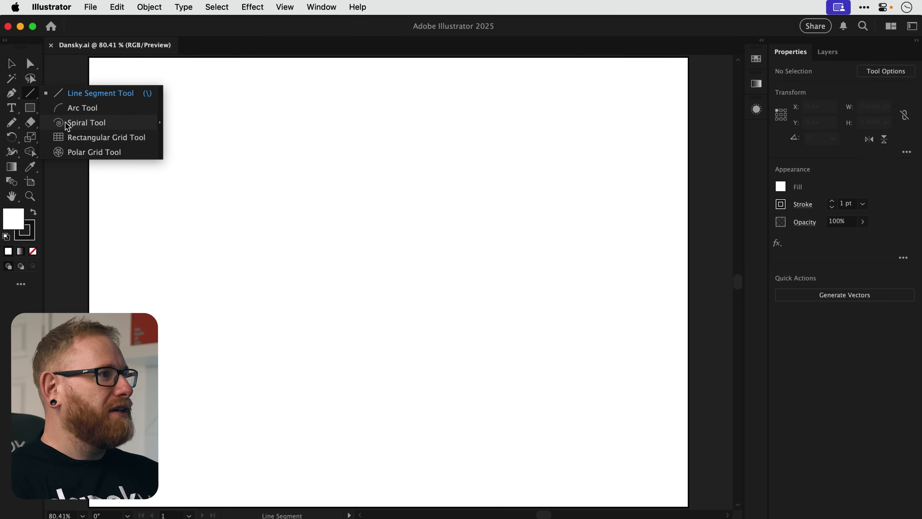
click(67, 126)
drag(269, 285, 354, 278)
key(super+z)
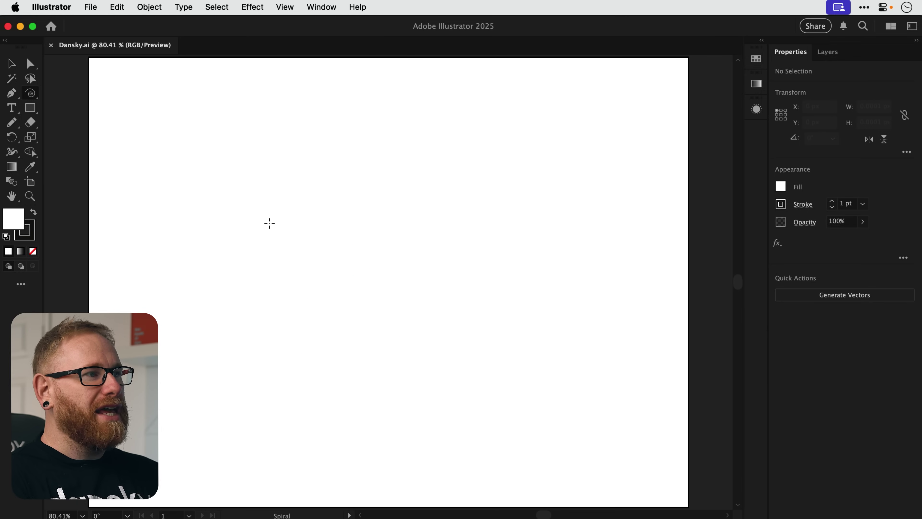
click(268, 222)
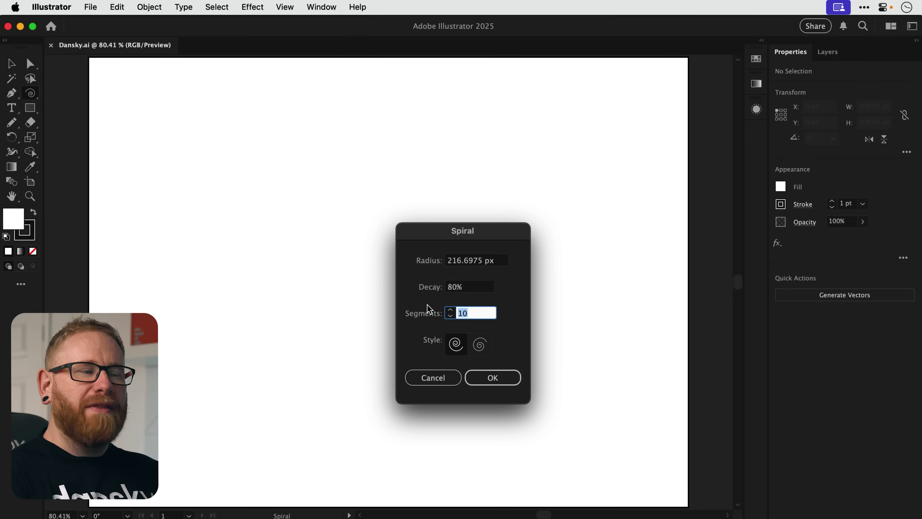
key(Escape)
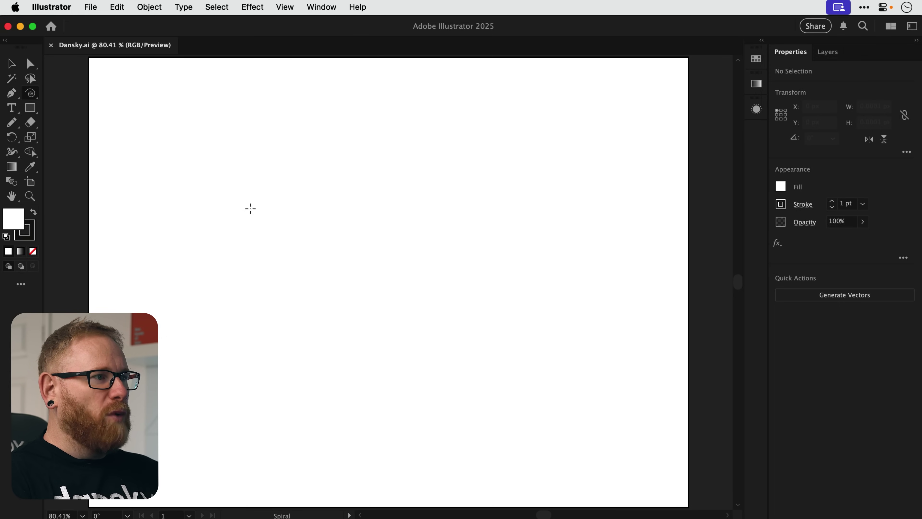
drag(248, 207, 303, 283)
Step: Rotate the spiral by -45°
key(r)
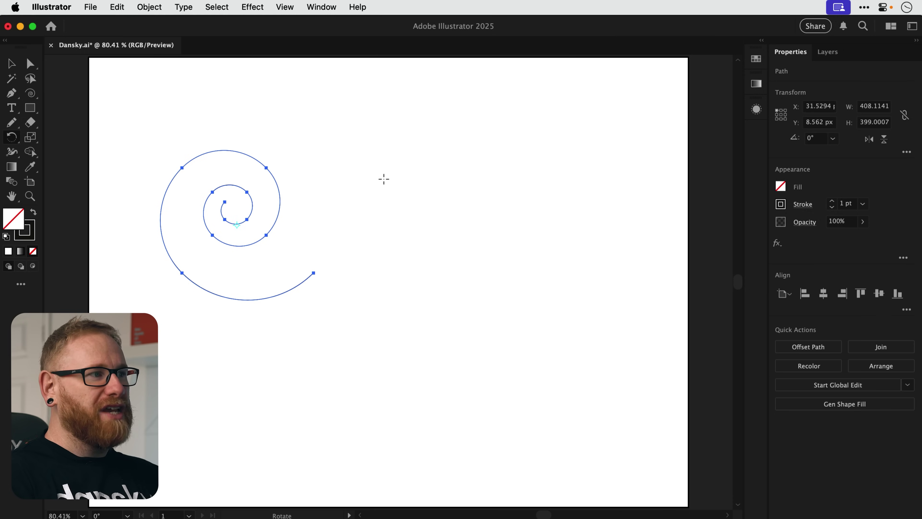
drag(384, 178, 344, 244)
key(v)
click(293, 297)
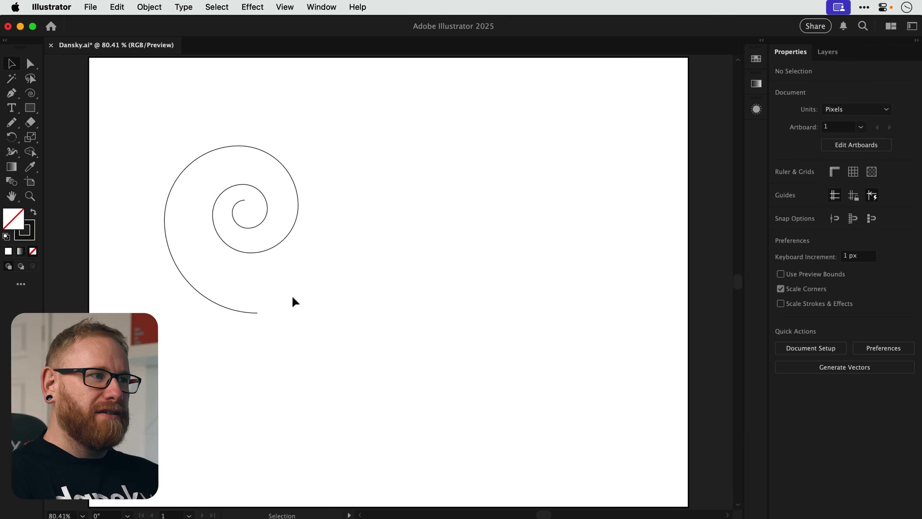
Step: Flip the spiral horizontally and move it toward the artboard centre
click(281, 245)
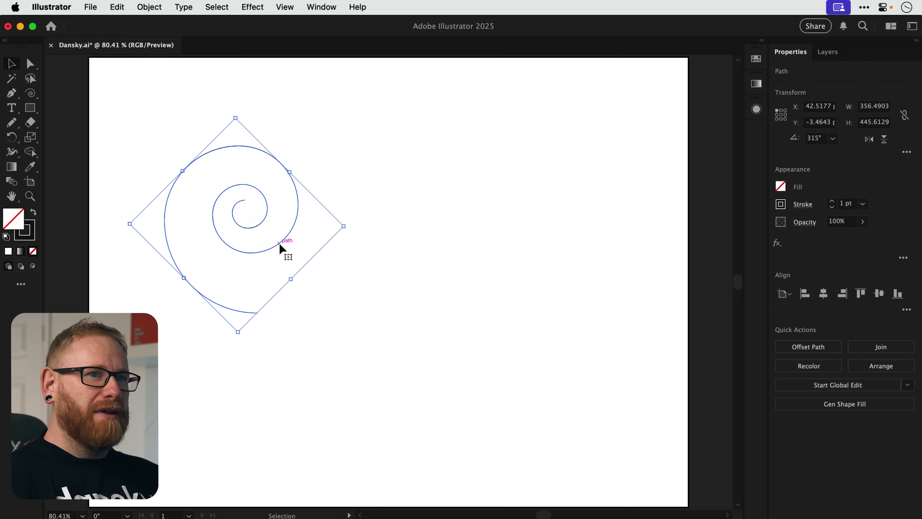
click(869, 139)
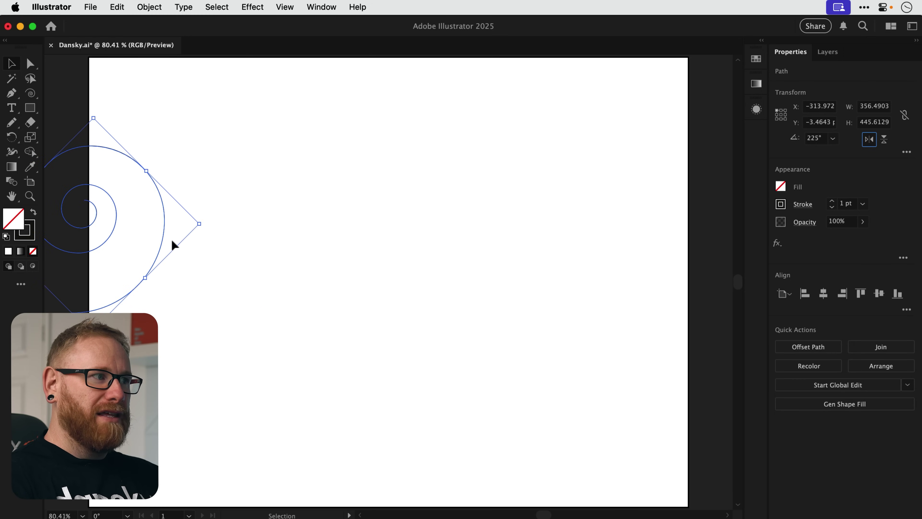
drag(166, 243, 357, 289)
Step: Turn the spiral 180° and nudge it left and slightly up
key(r)
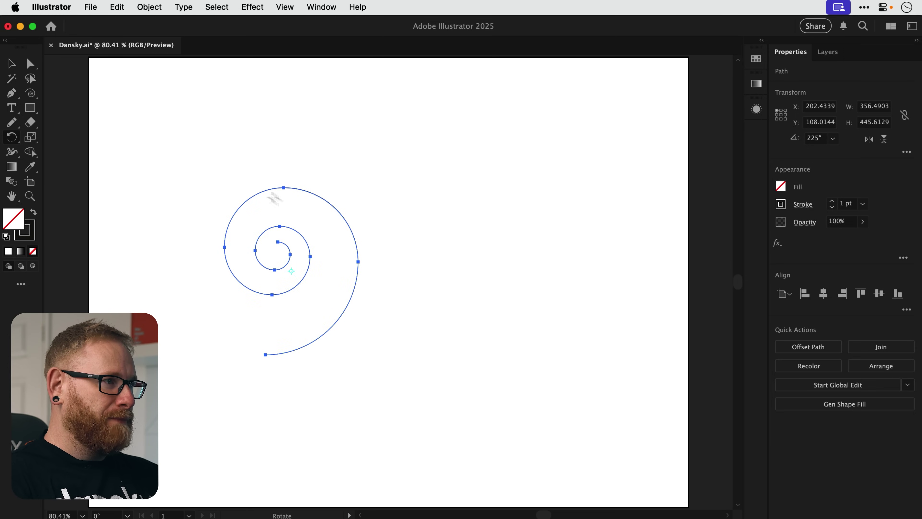
drag(276, 139, 324, 367)
key(v)
drag(327, 299, 299, 295)
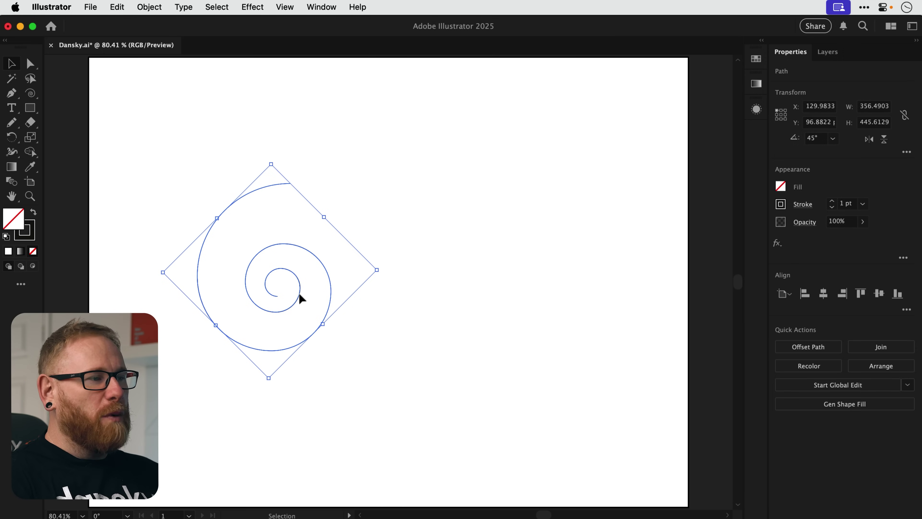
Step: Delete the three innermost segments to shorten the spiral's inner tip
key(a)
click(287, 292)
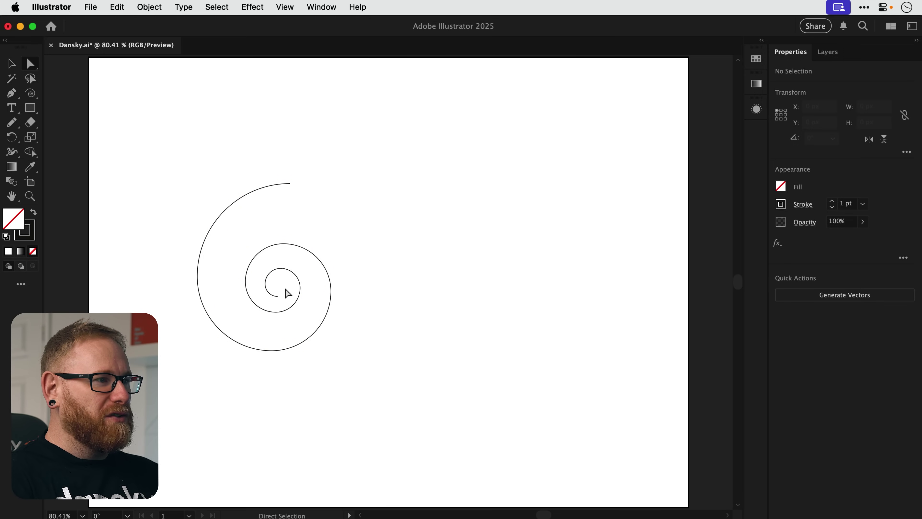
click(272, 290)
key(Delete)
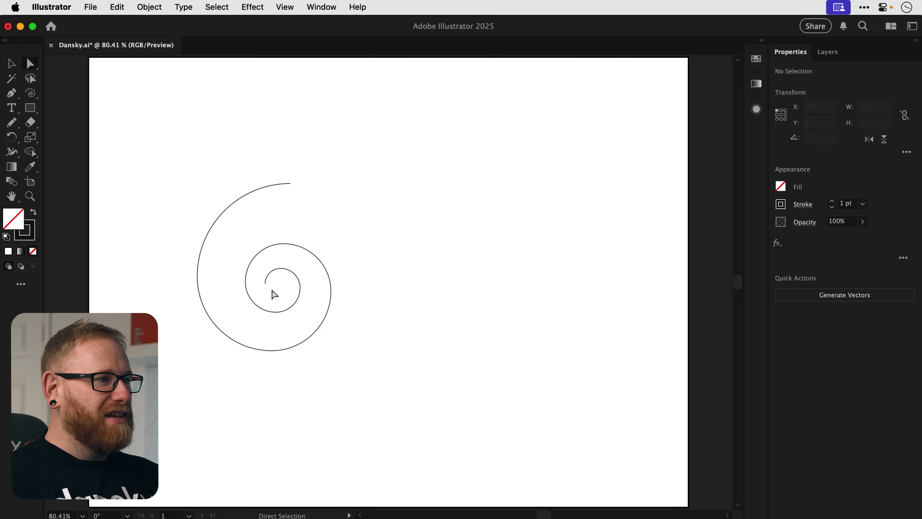
click(269, 290)
key(Delete)
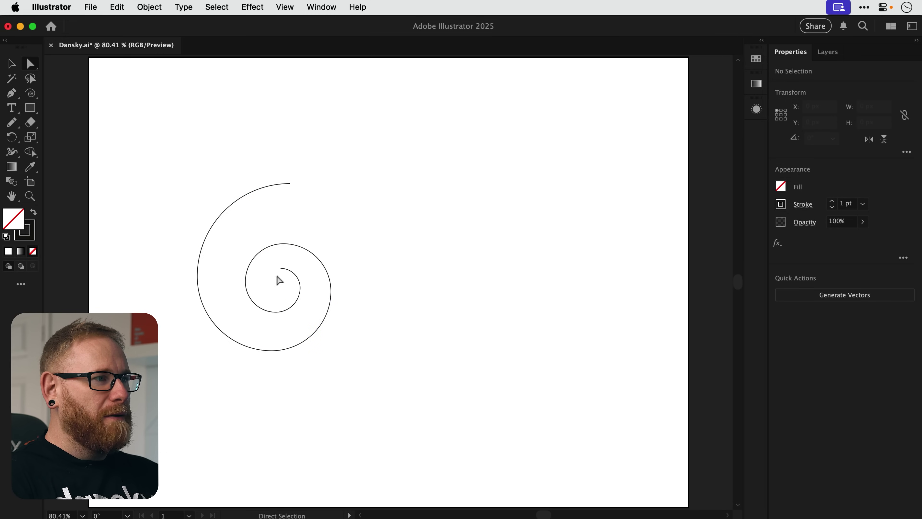
click(282, 271)
key(Delete)
Step: Set the trimmed spiral's stroke weight to 20 pt
key(v)
click(276, 289)
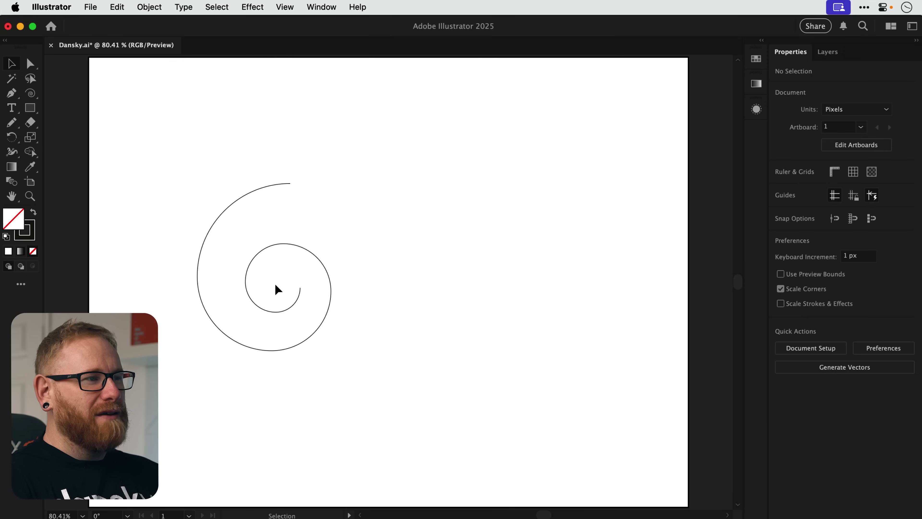
click(271, 186)
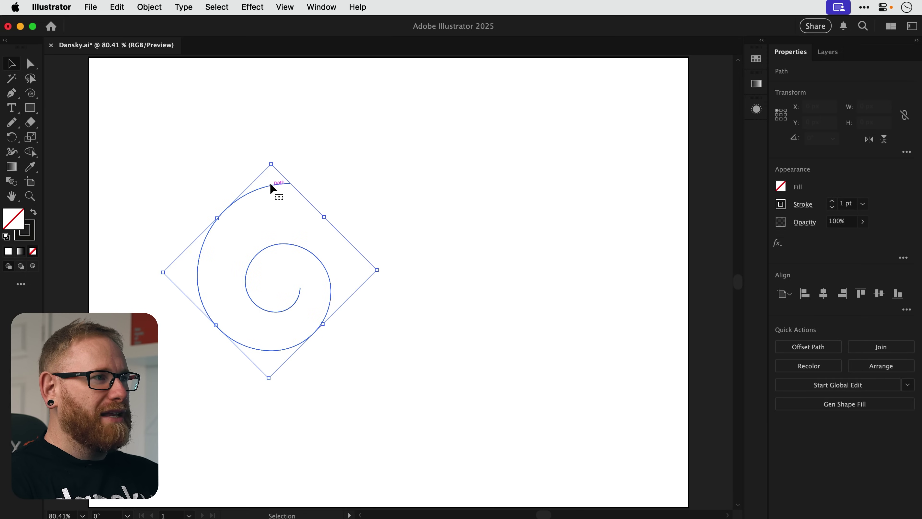
click(831, 201)
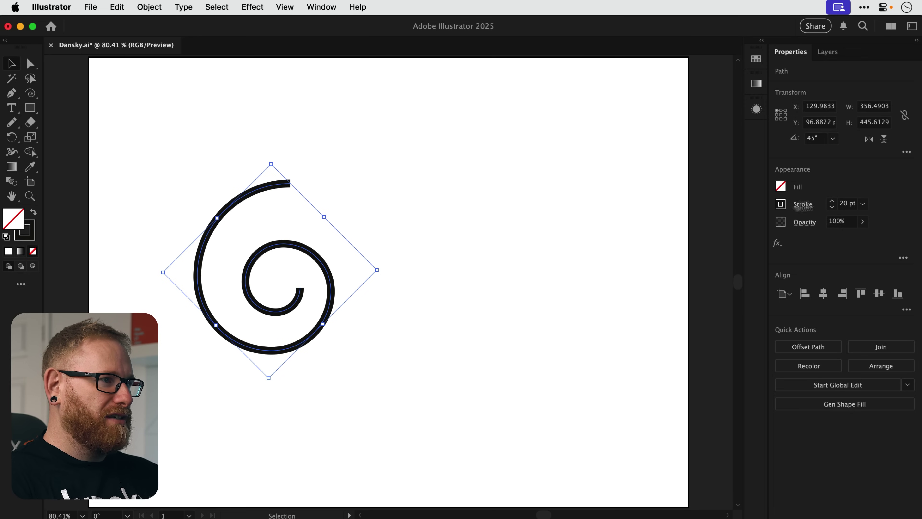
click(395, 226)
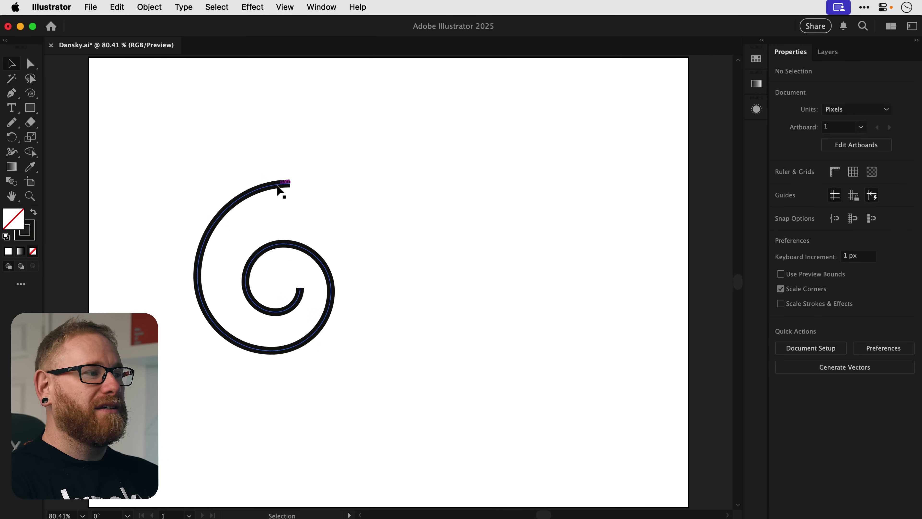
Step: Duplicate the spiral straight to the right and rotate the copy 180°
drag(276, 187, 237, 202)
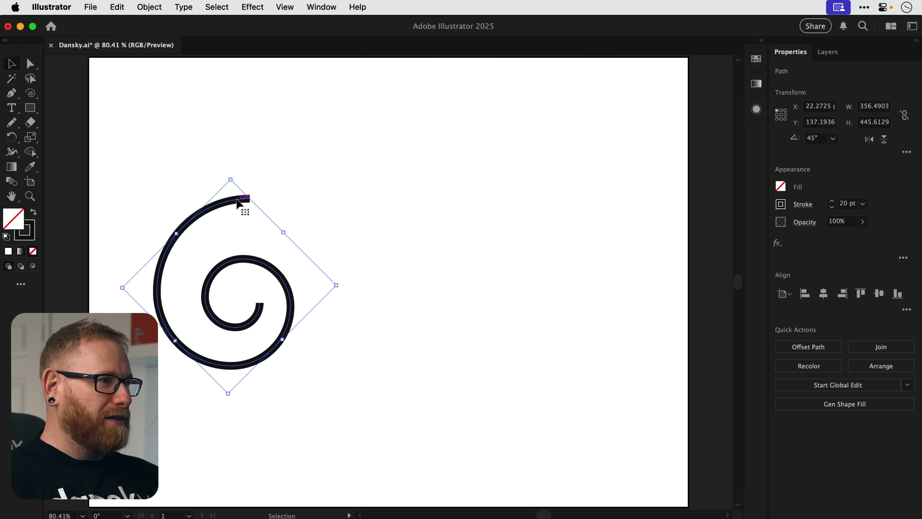
drag(238, 203, 530, 331)
key(r)
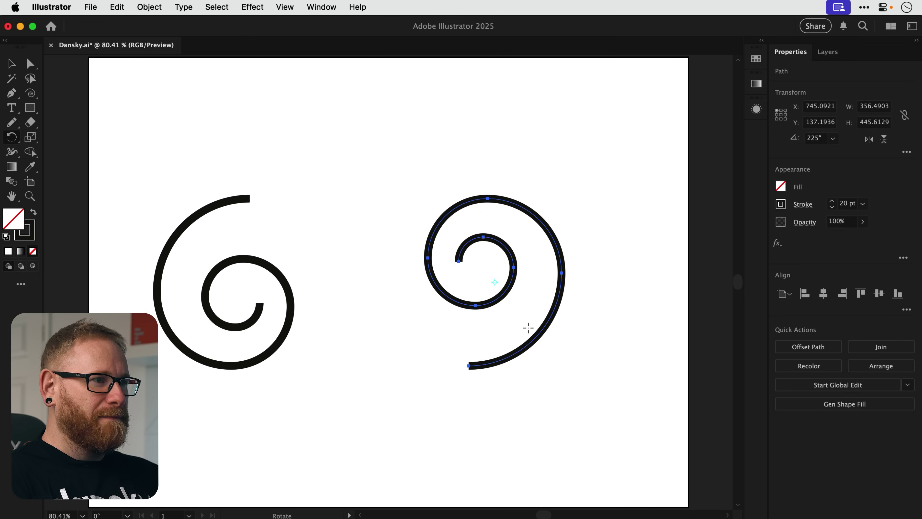
key(v)
key(super+shift+a)
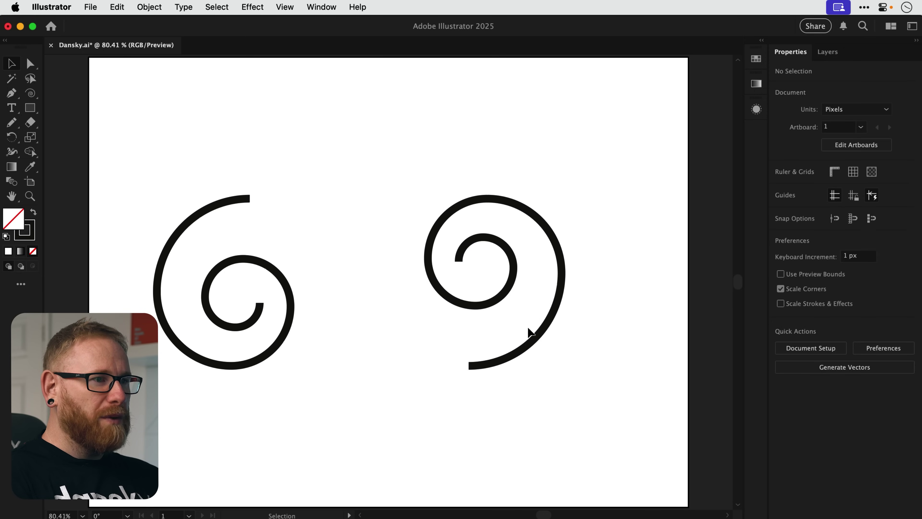
Step: Scale the copy to about 57.6% from its lower tail end
click(506, 295)
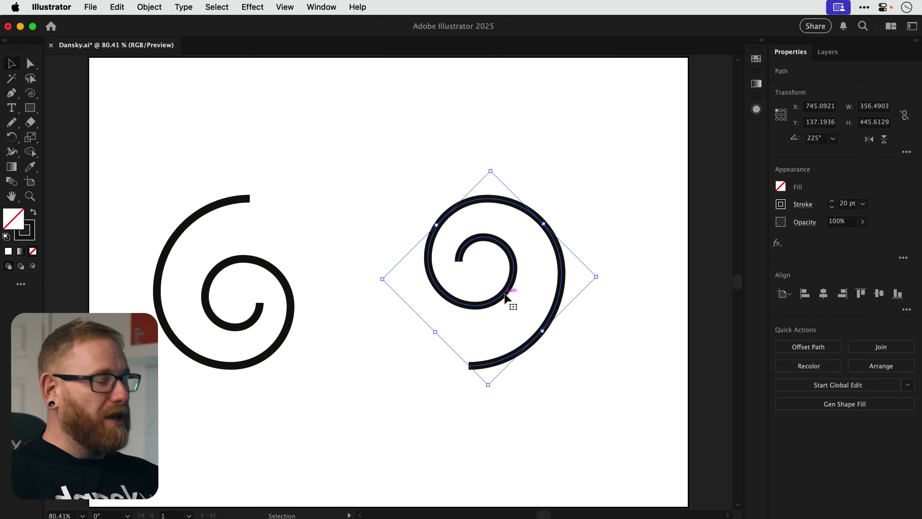
key(s)
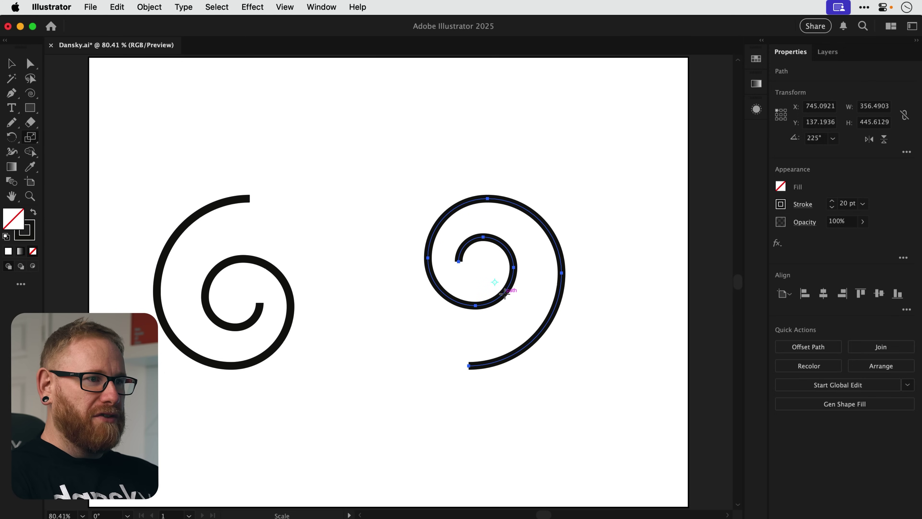
click(469, 367)
drag(372, 175, 416, 243)
Step: Delete two inner end segments of the small right spiral
key(a)
click(415, 250)
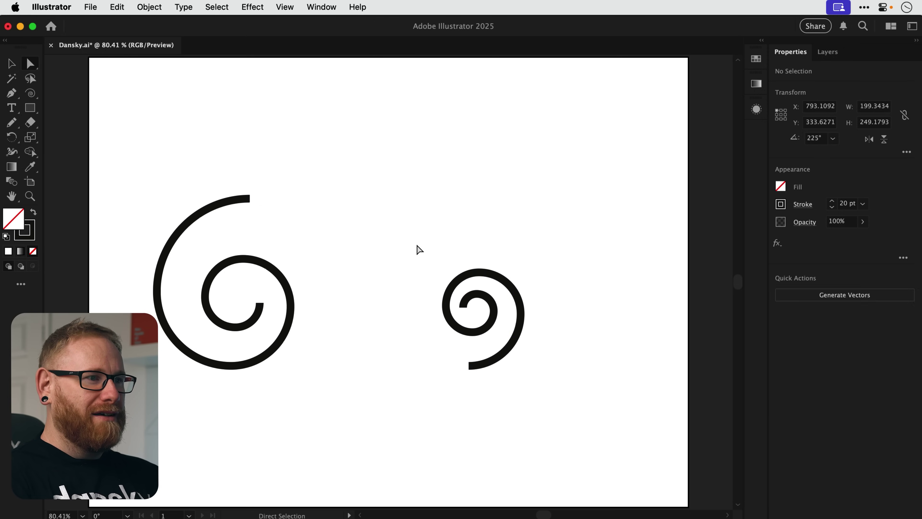
click(462, 306)
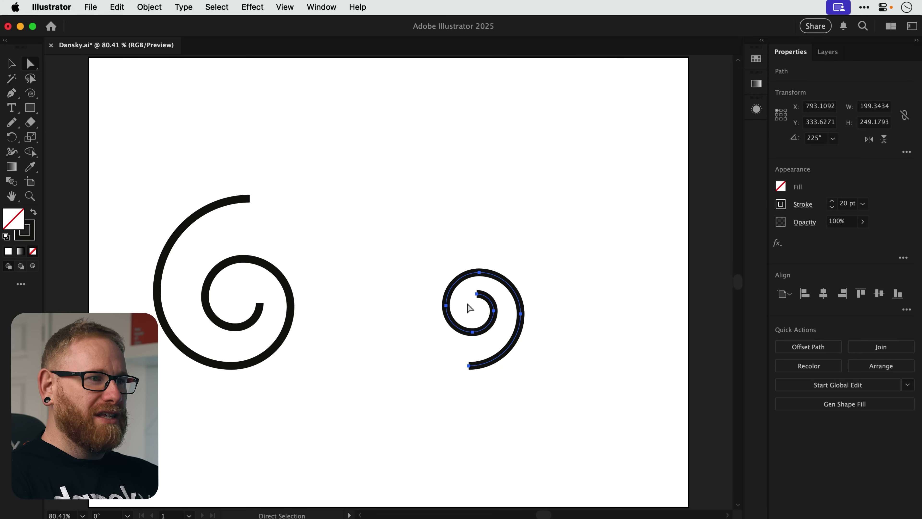
key(Delete)
click(473, 304)
key(Delete)
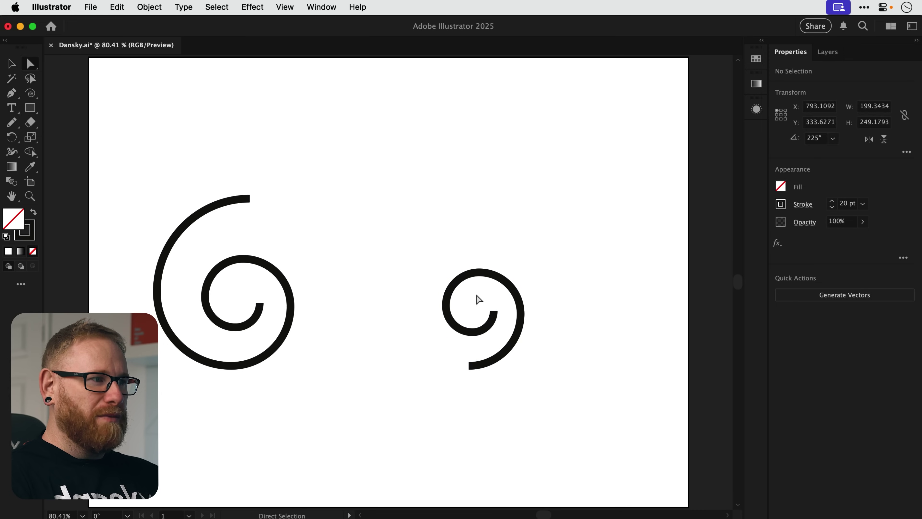
Step: Move both spirals together about 132 px right and slightly up
key(v)
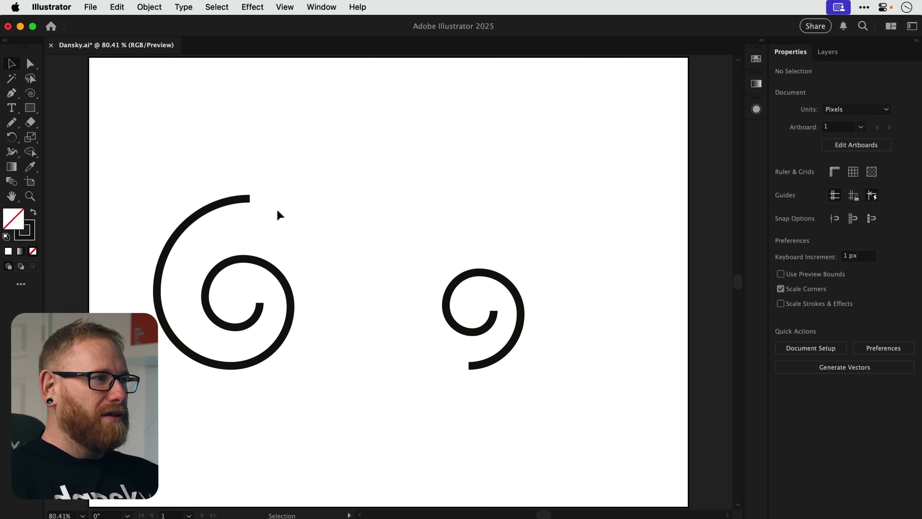
click(250, 200)
shift+click(472, 278)
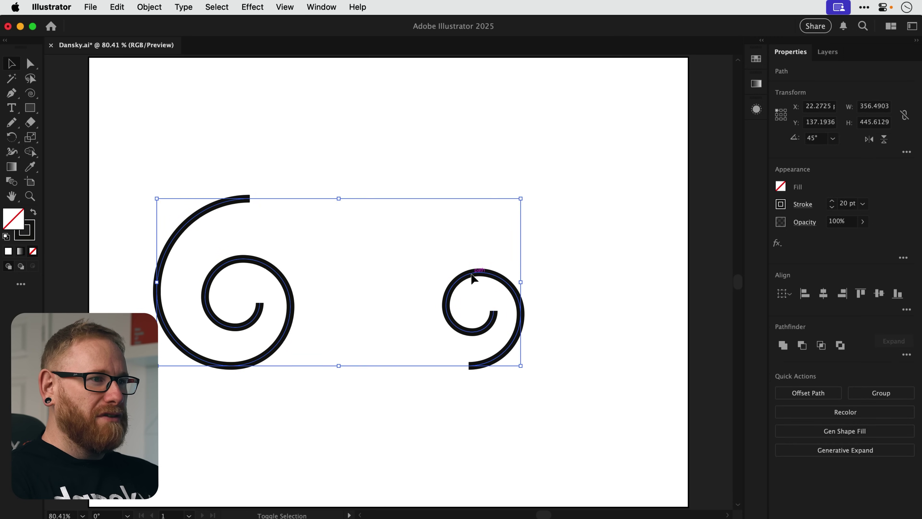
drag(472, 277, 520, 272)
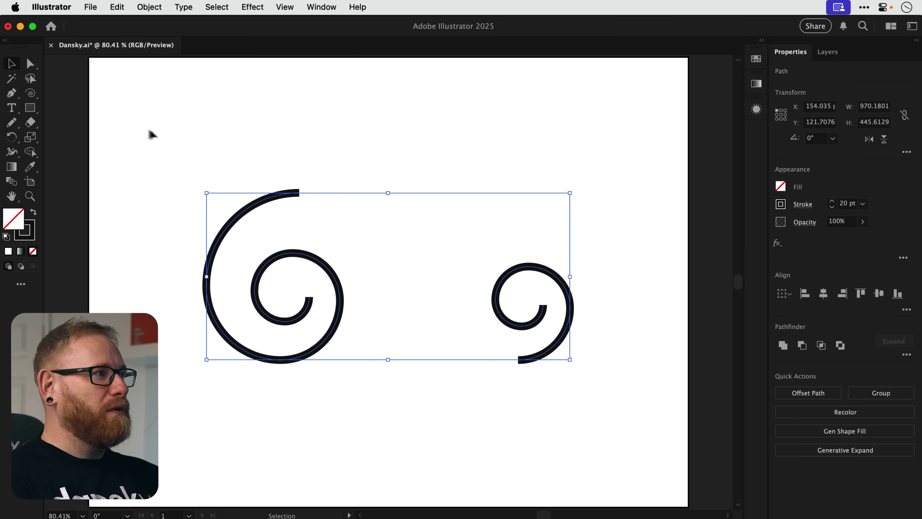
Step: Draw a Pen curve from the large spiral's top end to the small spiral's lower end
click(10, 93)
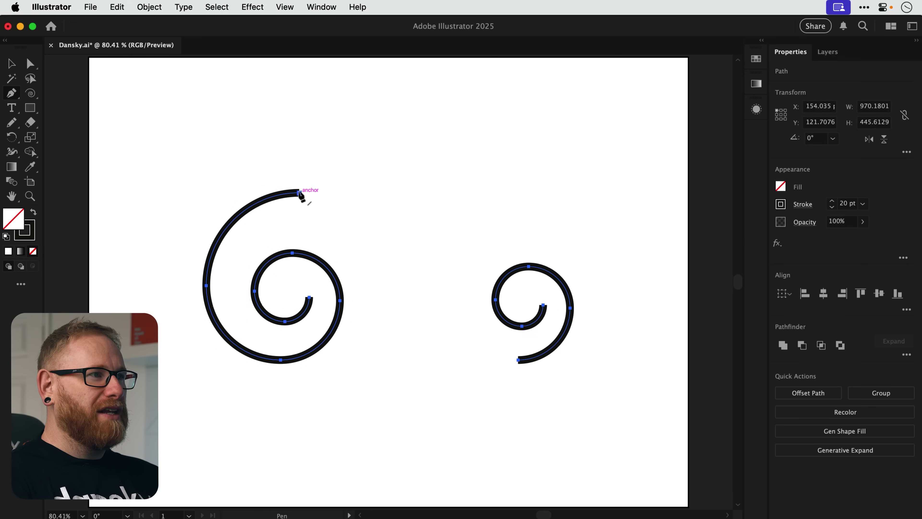
drag(300, 192, 312, 193)
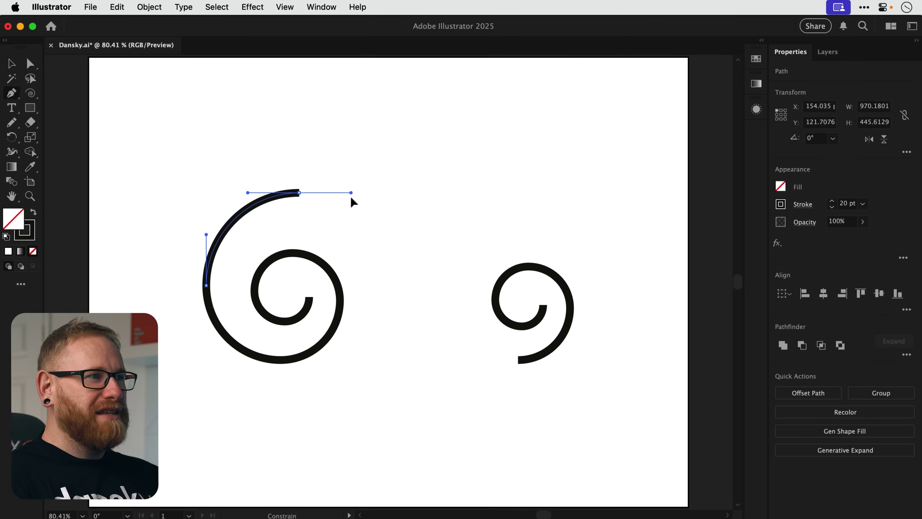
drag(351, 197, 350, 198)
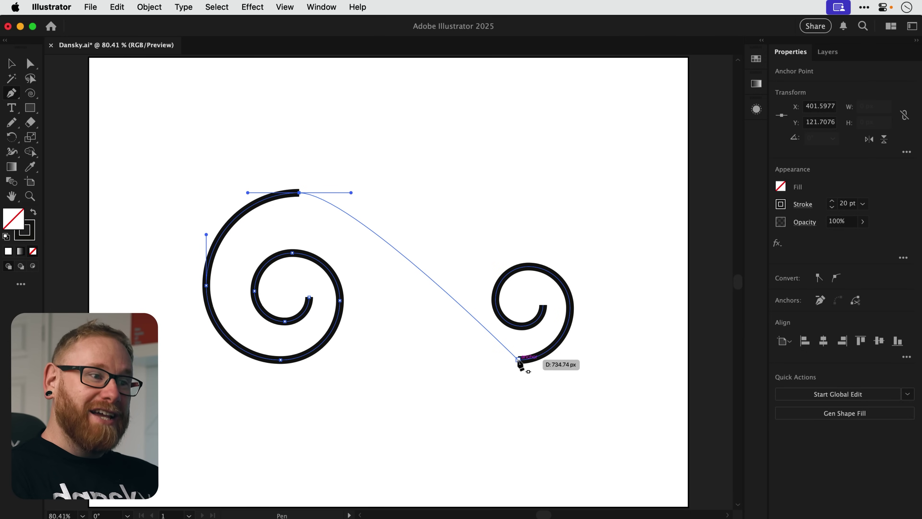
mouse_move(518, 359)
mouse_down()
mouse_move(574, 366)
mouse_move(545, 366)
mouse_up()
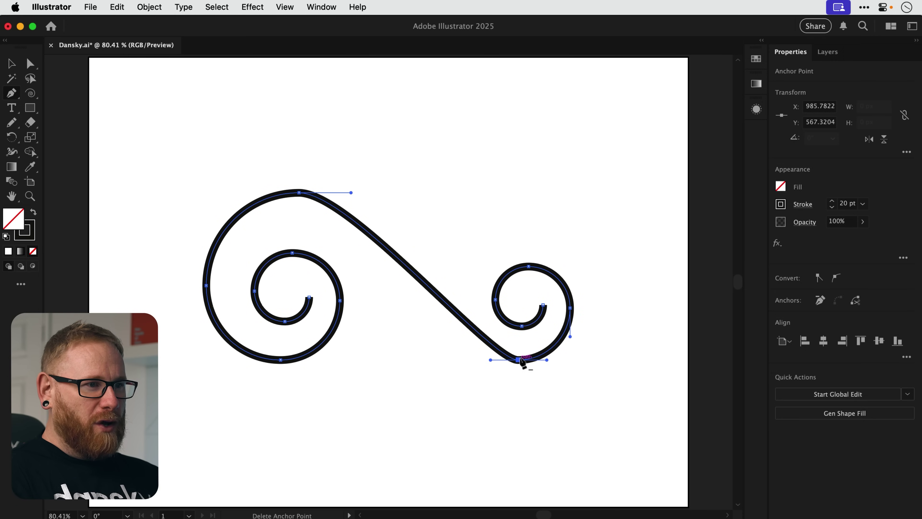
key(a)
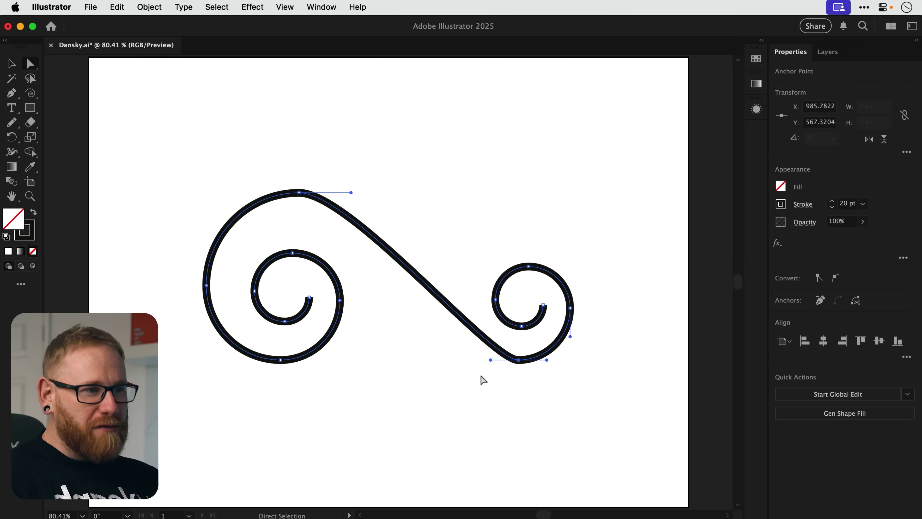
Step: Lengthen the connecting curve's top and bottom direction handles for a smoother flow
drag(491, 360, 446, 359)
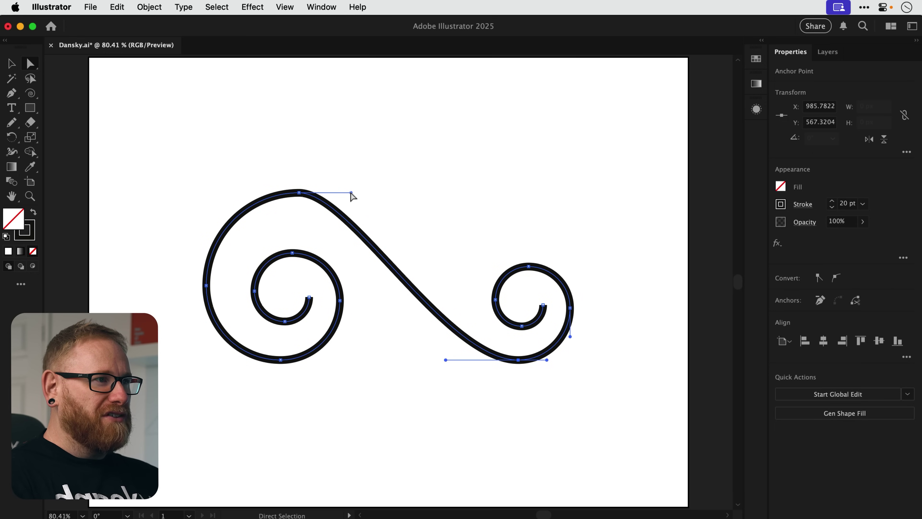
drag(351, 193, 389, 192)
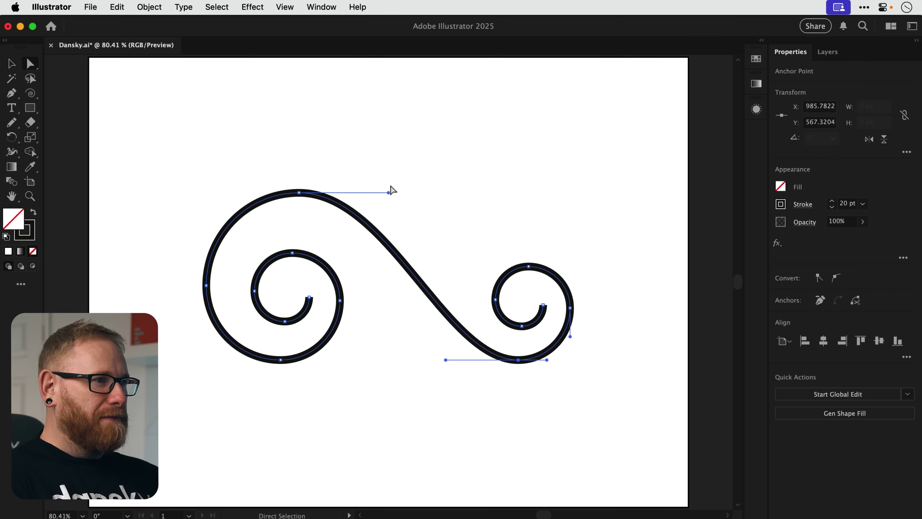
key(v)
click(422, 221)
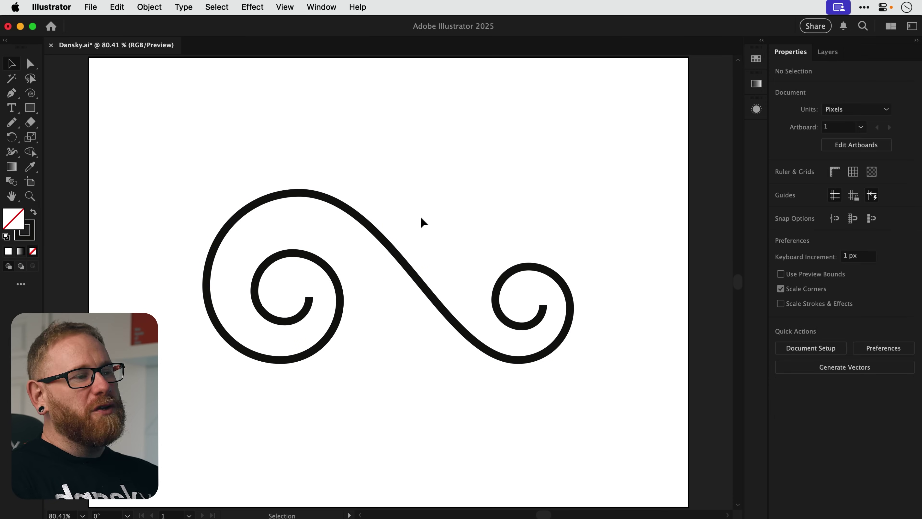
Step: Delete the inner end anchors of both spirals, then select the whole swirl
key(a)
click(309, 297)
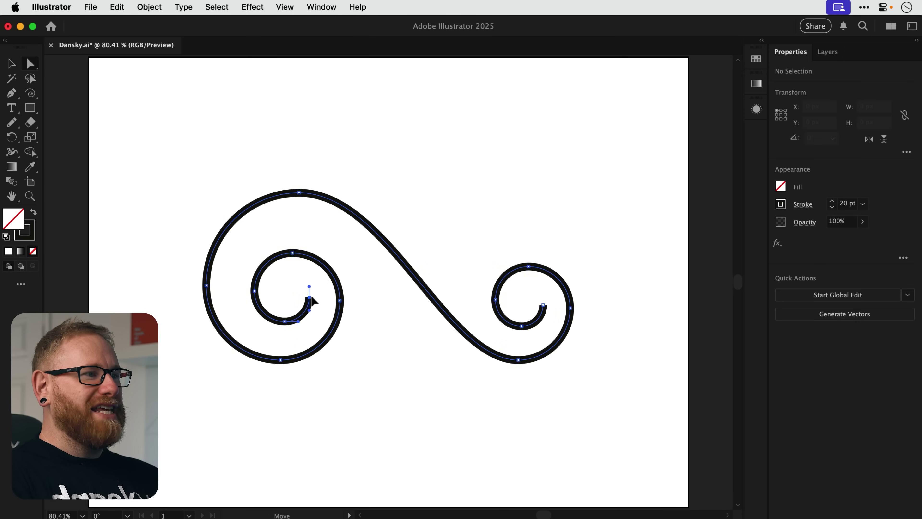
click(303, 309)
click(285, 325)
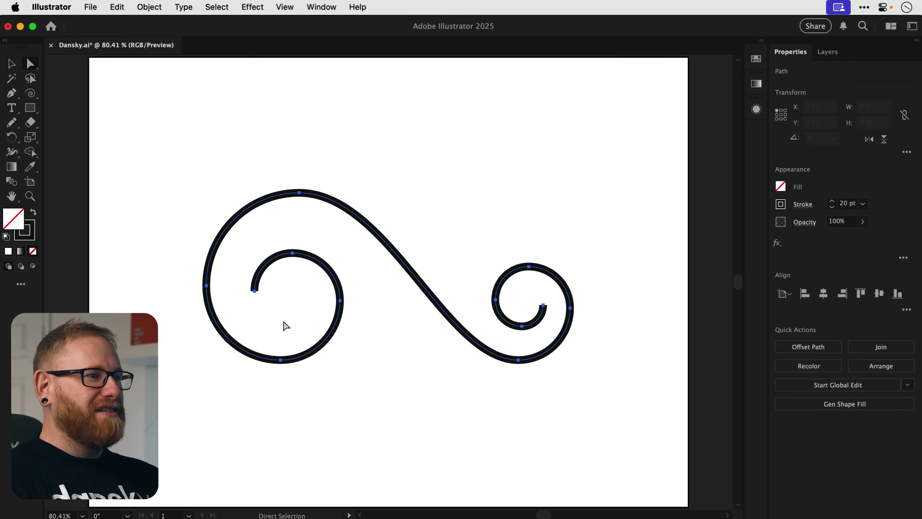
key(Delete)
click(538, 312)
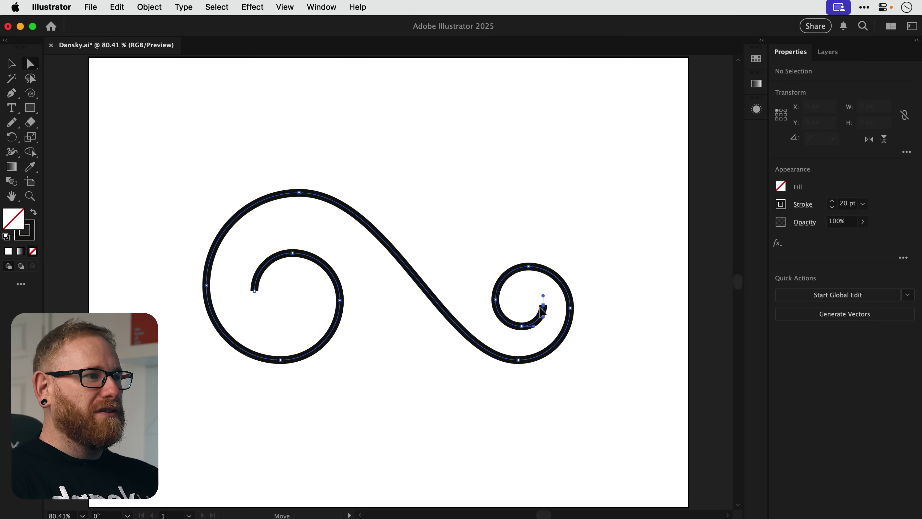
key(Delete)
key(v)
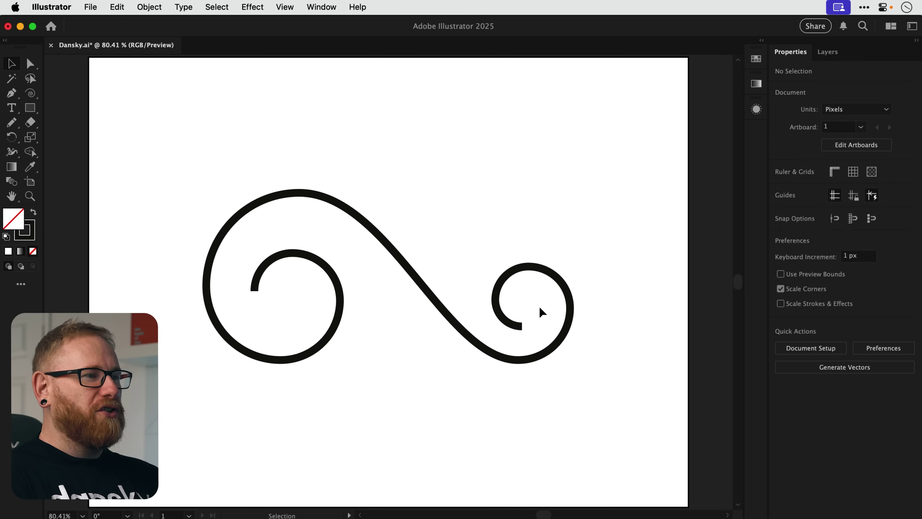
drag(236, 175, 576, 415)
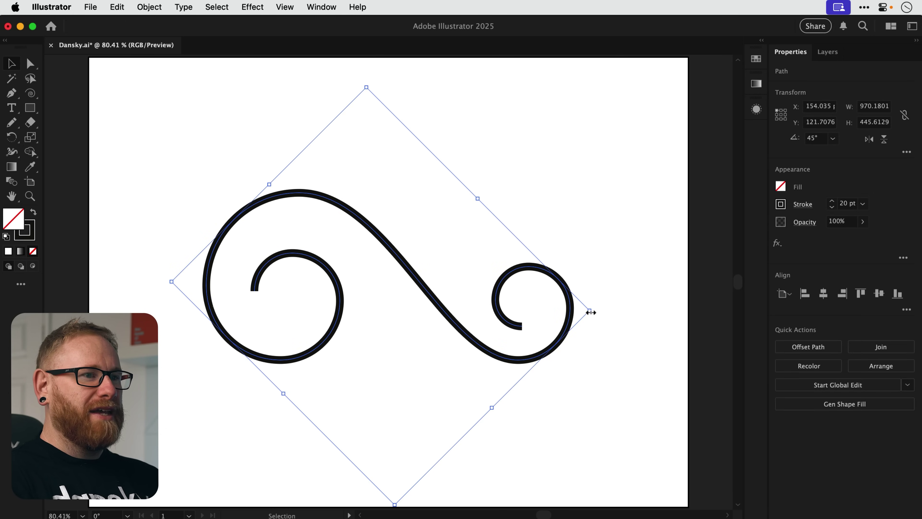
Step: Scale the swirl to about 547 × 251 px and give its stroke Round Caps
drag(590, 312, 500, 305)
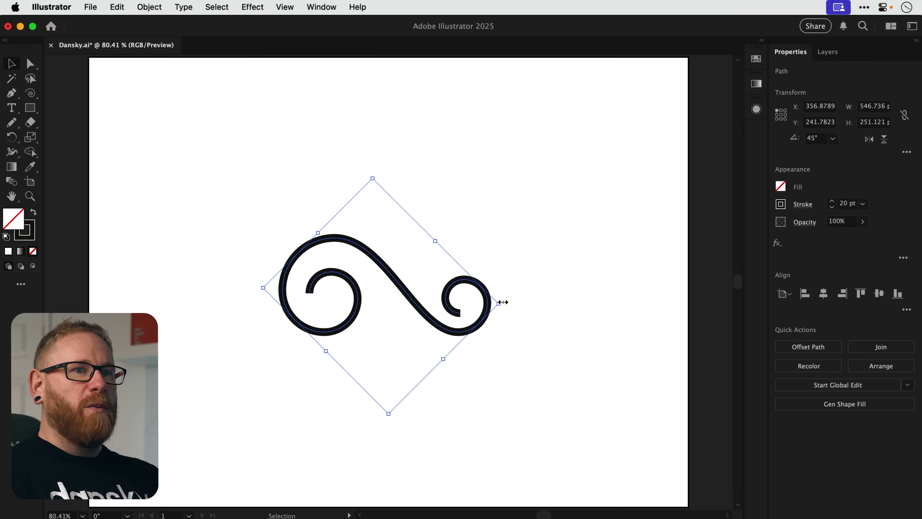
click(804, 205)
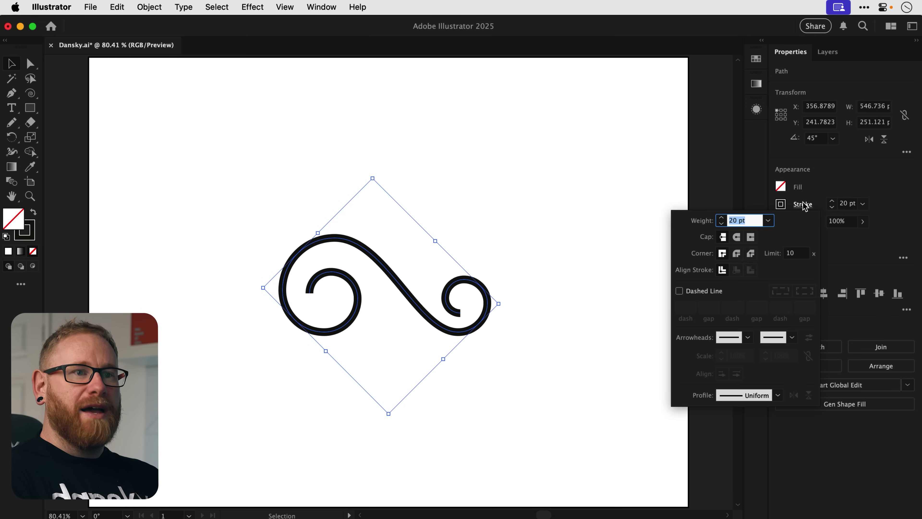
click(739, 236)
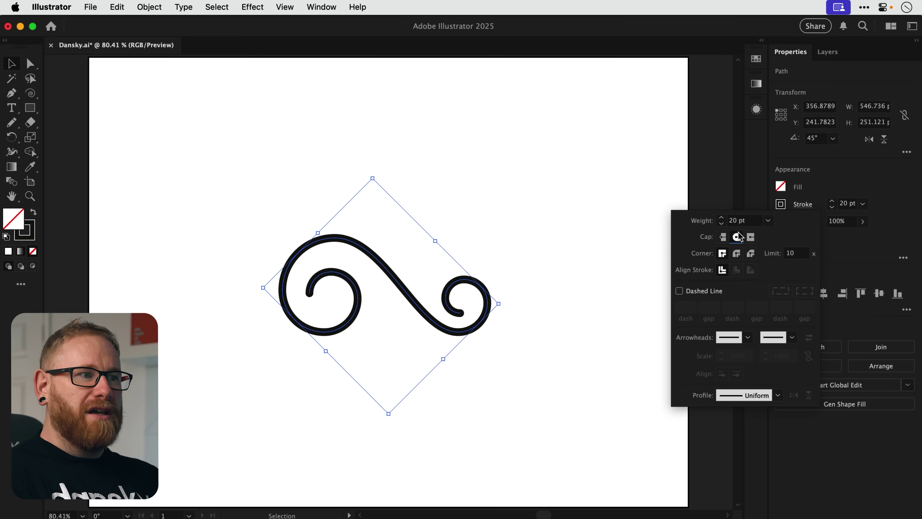
click(823, 202)
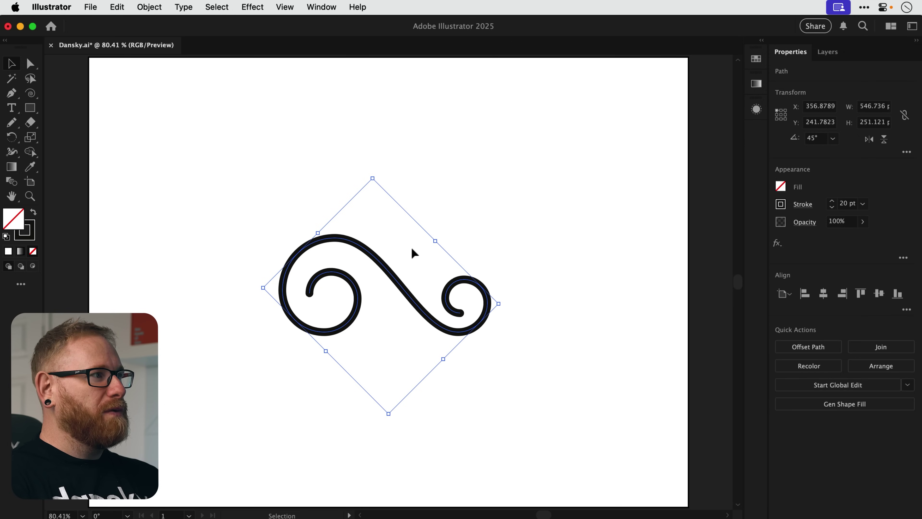
key(shift+w)
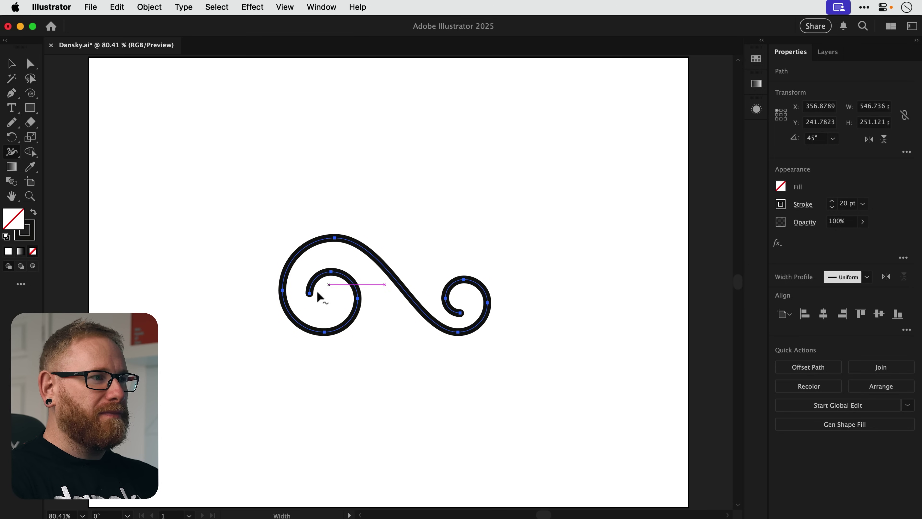
drag(313, 295, 319, 294)
key(super+z)
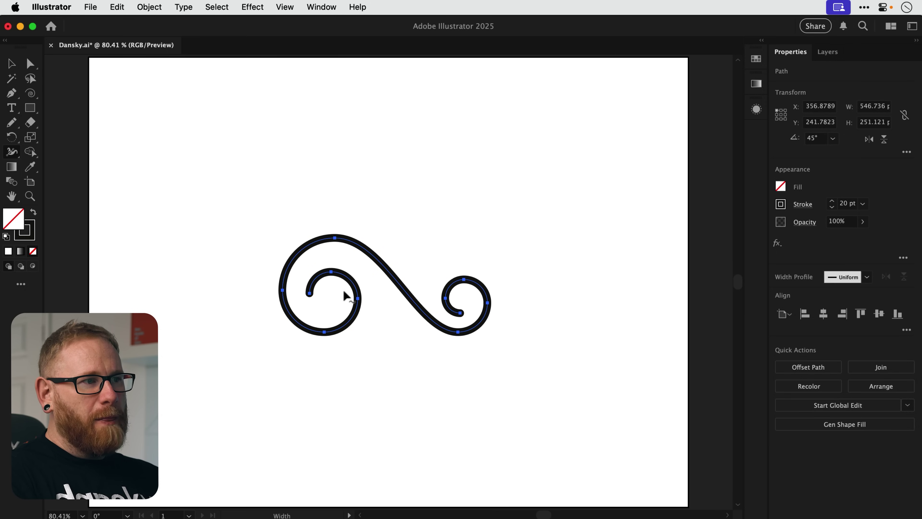
drag(393, 277, 403, 265)
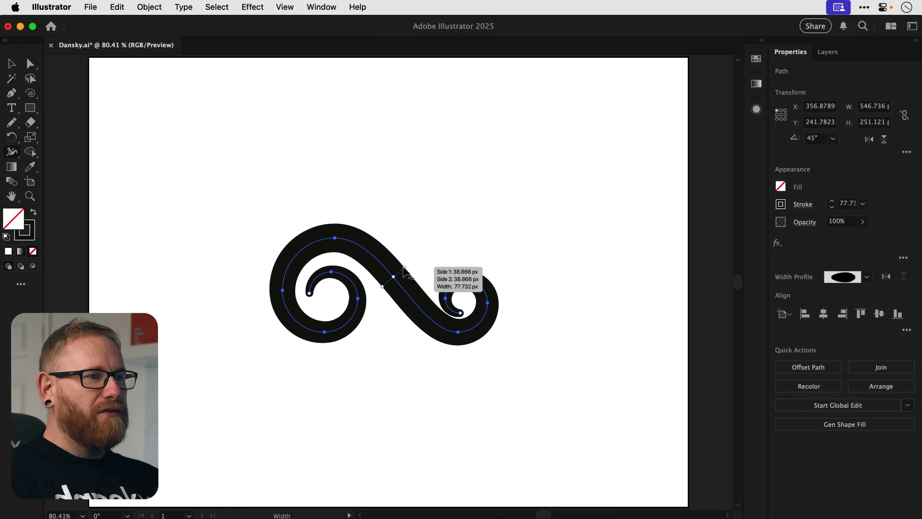
key(v)
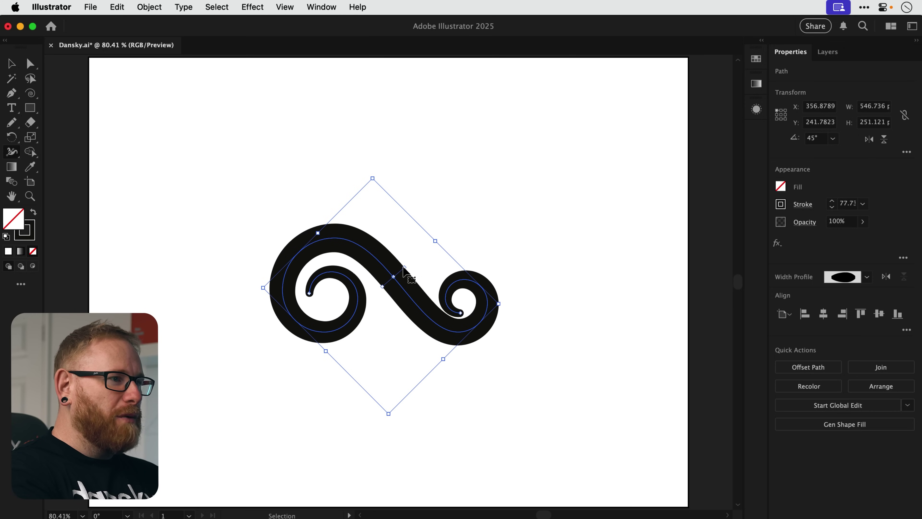
key(super+equal)
key(super+equal)
key(super+z)
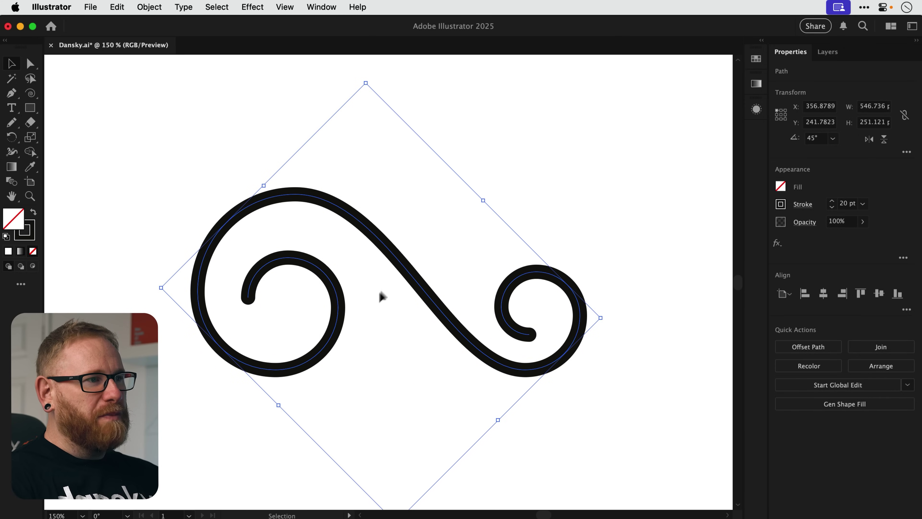
click(375, 297)
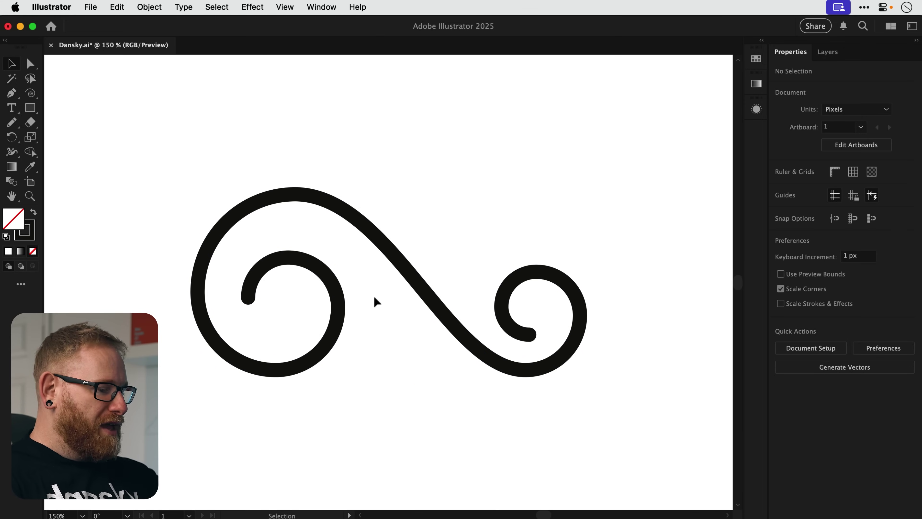
key(p)
drag(506, 112, 483, 111)
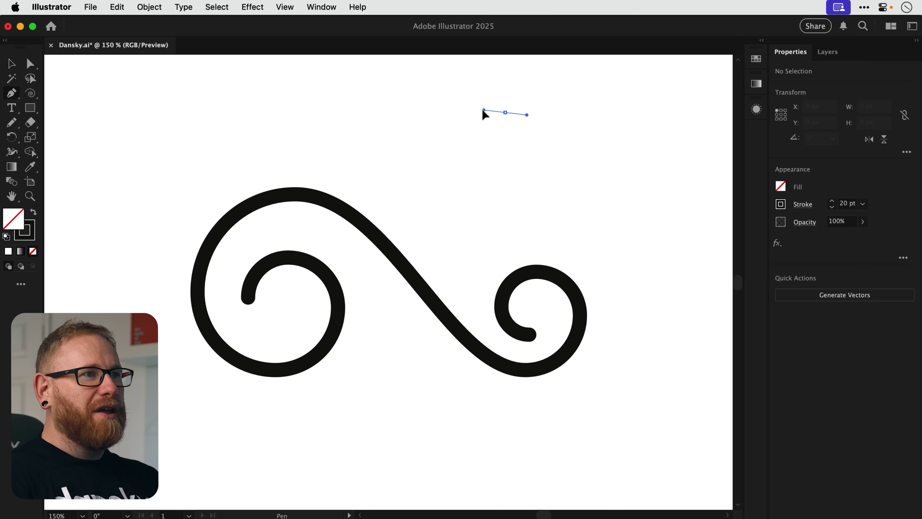
drag(436, 155, 438, 175)
drag(501, 226, 550, 162)
drag(493, 161, 487, 175)
drag(487, 175, 514, 193)
key(v)
click(545, 208)
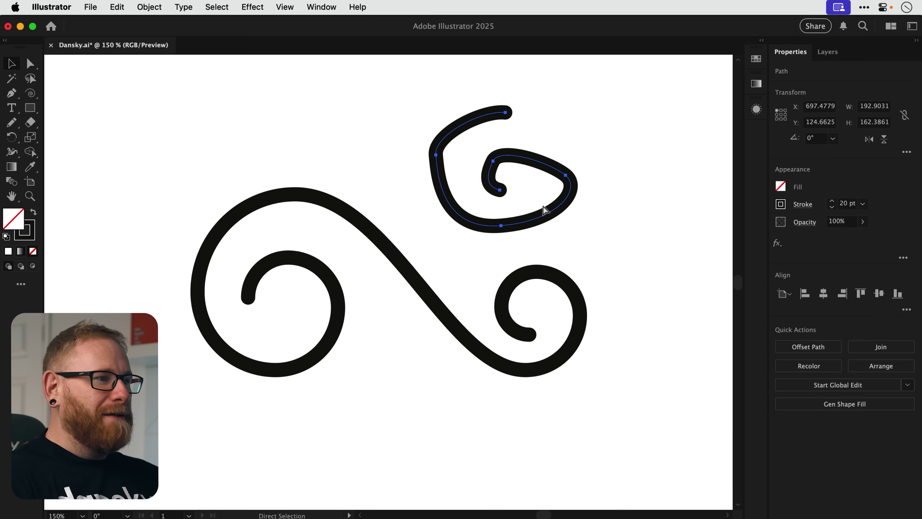
key(Delete)
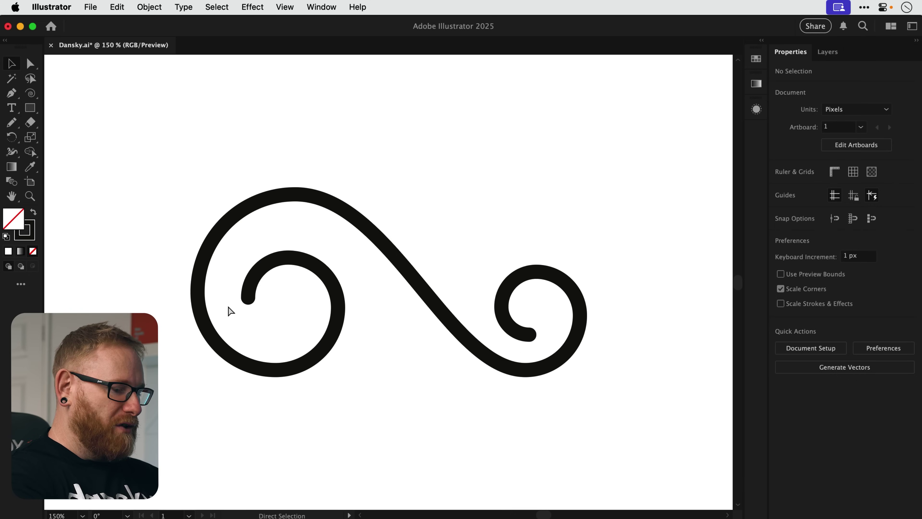
Step: Shrink the swirl slightly and move it up toward the artboard top
key(super+0)
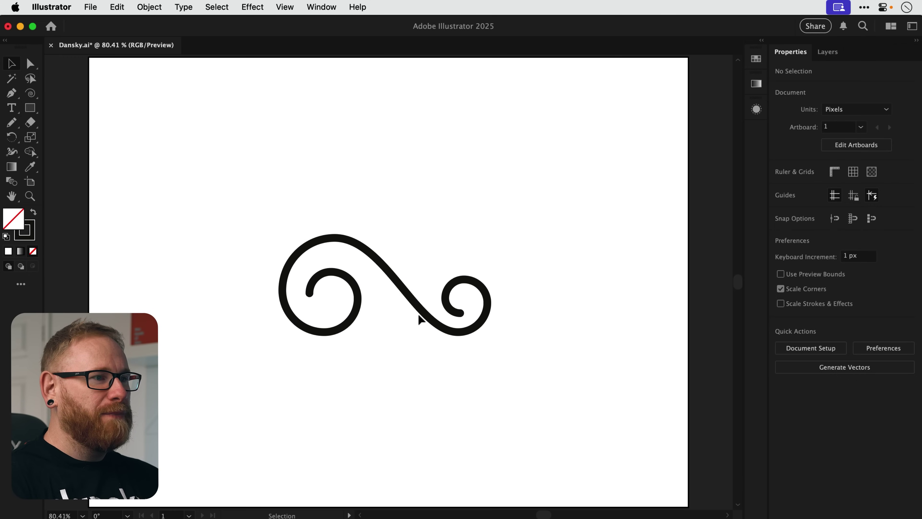
click(424, 315)
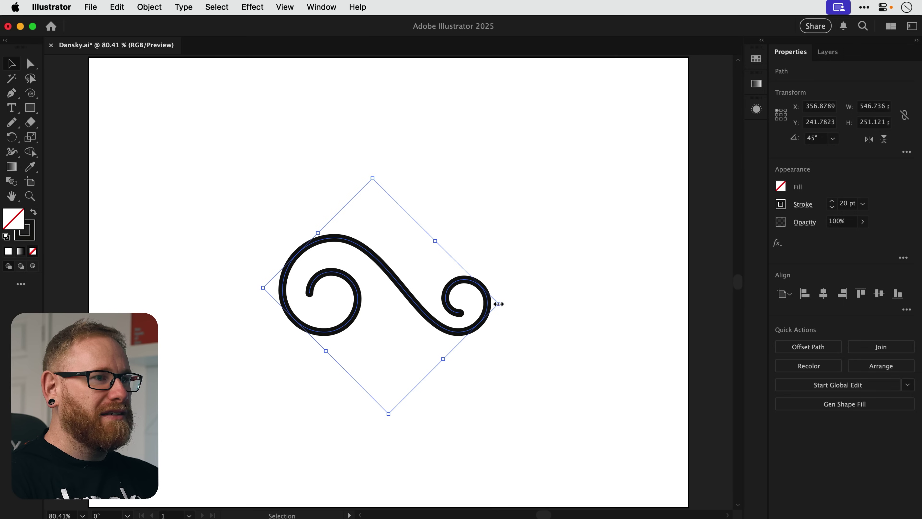
drag(498, 303, 472, 302)
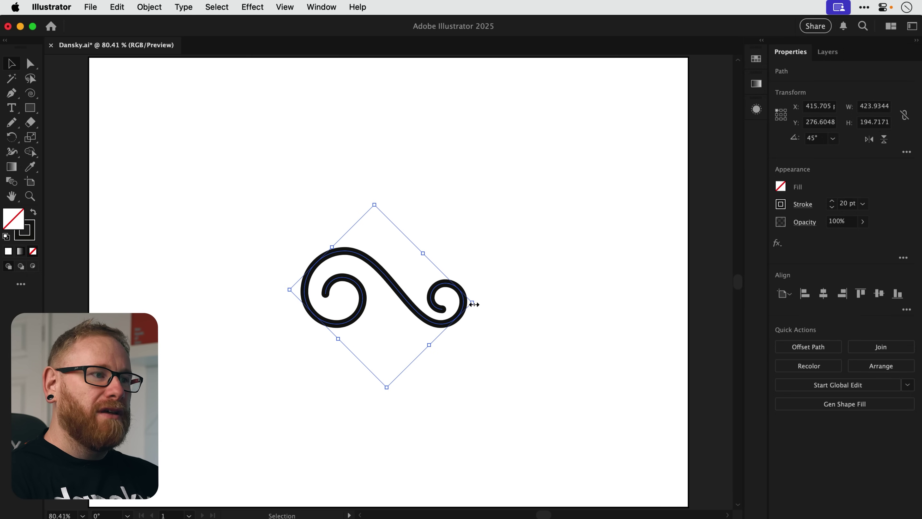
drag(416, 309, 509, 218)
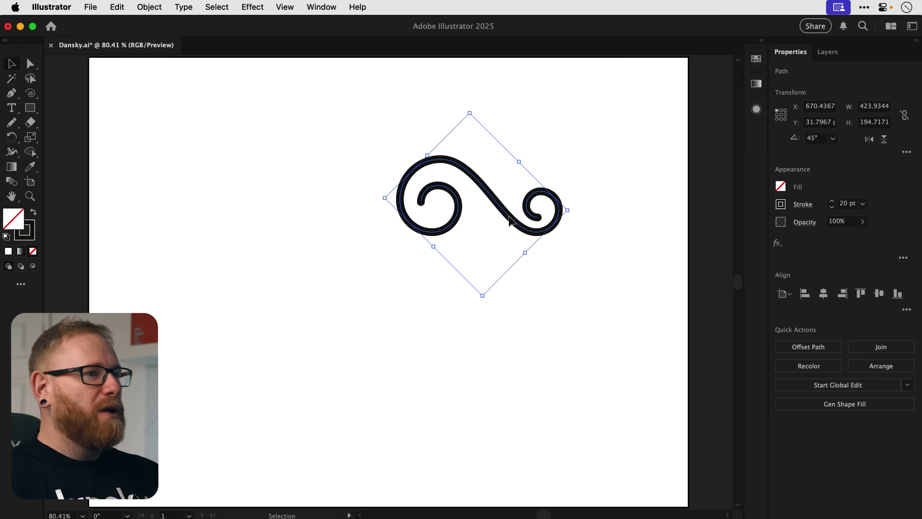
Step: Add a horizontally mirrored copy on the left, its large curl meeting the original's
drag(509, 217, 319, 194)
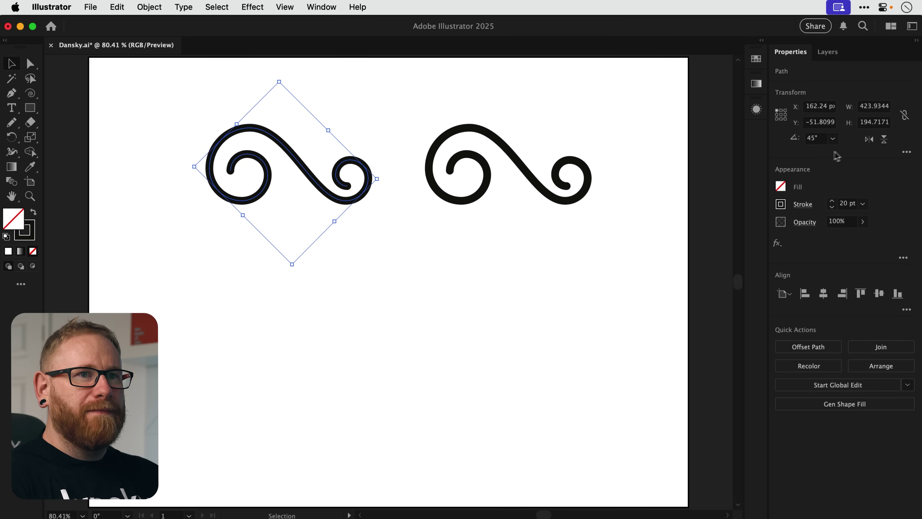
click(869, 139)
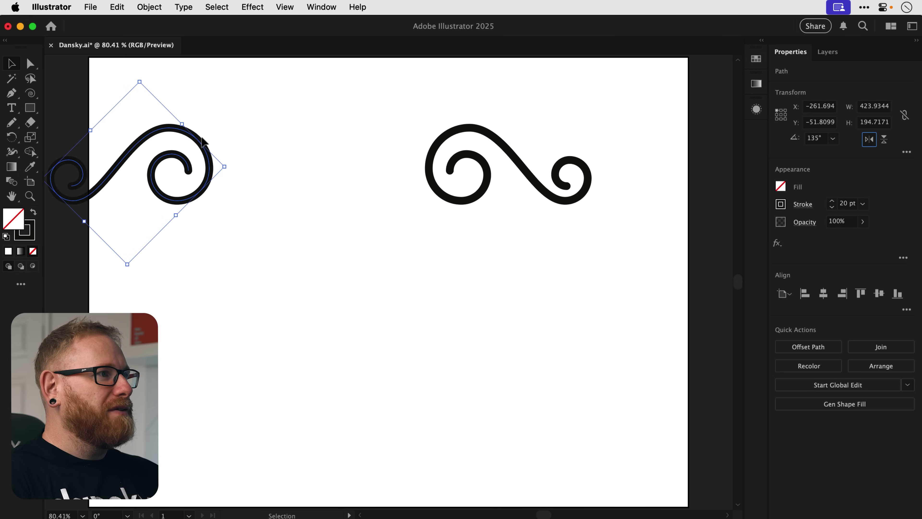
drag(199, 139, 420, 138)
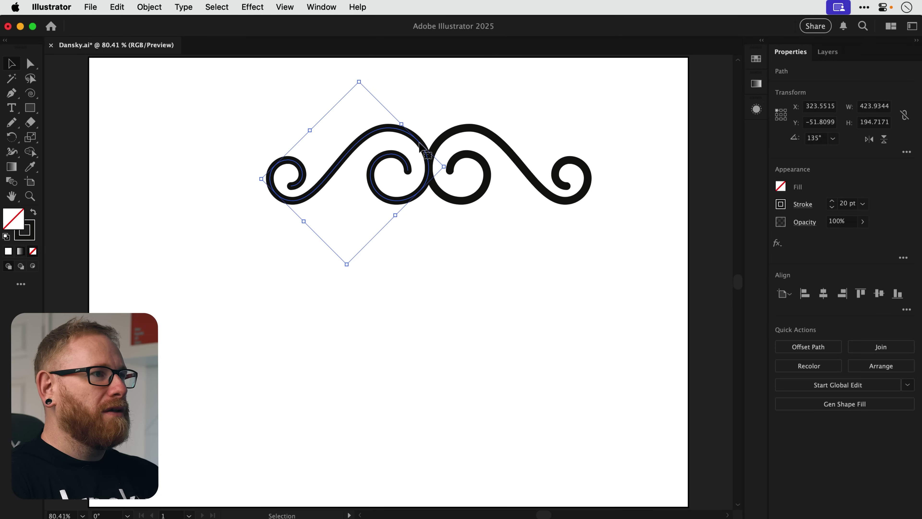
Step: Draw a rectangle below the swirls, widen it to span them, and round its corners
click(31, 109)
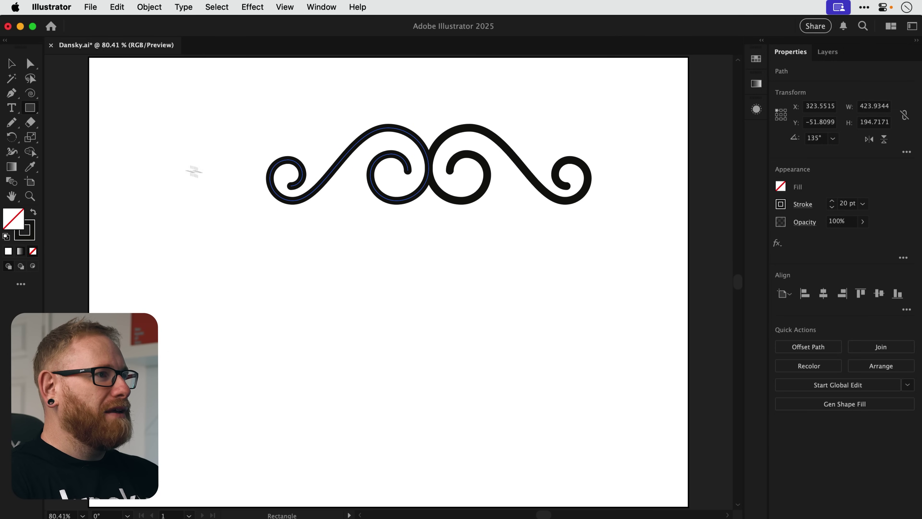
drag(291, 201, 568, 364)
key(v)
drag(568, 282, 606, 309)
key(a)
drag(586, 215, 568, 241)
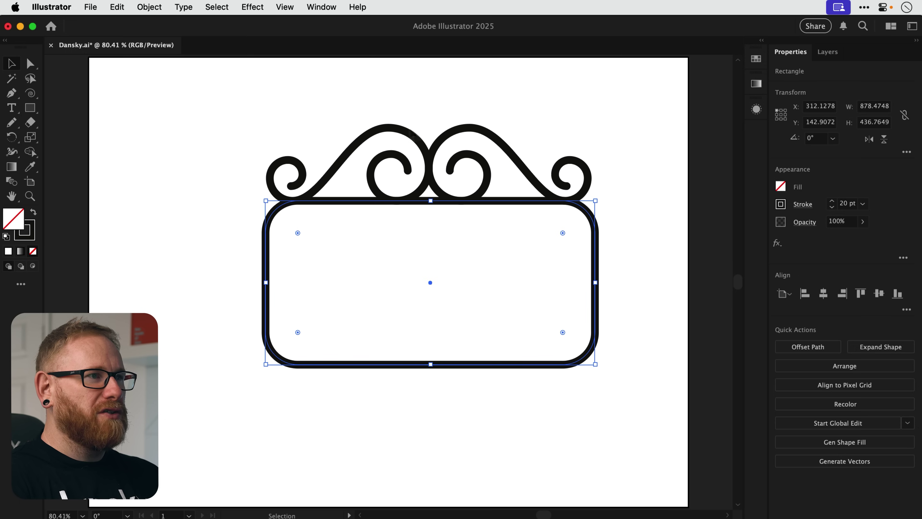
Step: Place a 180°-rotated copy of the swirl pair below the rectangle and group each pair
key(v)
click(446, 162)
drag(442, 145, 505, 443)
key(r)
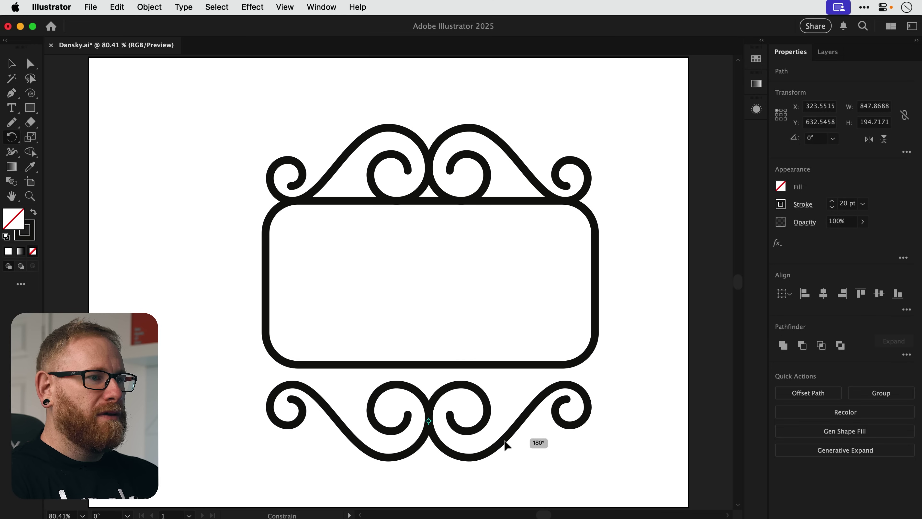
key(v)
key(super+g)
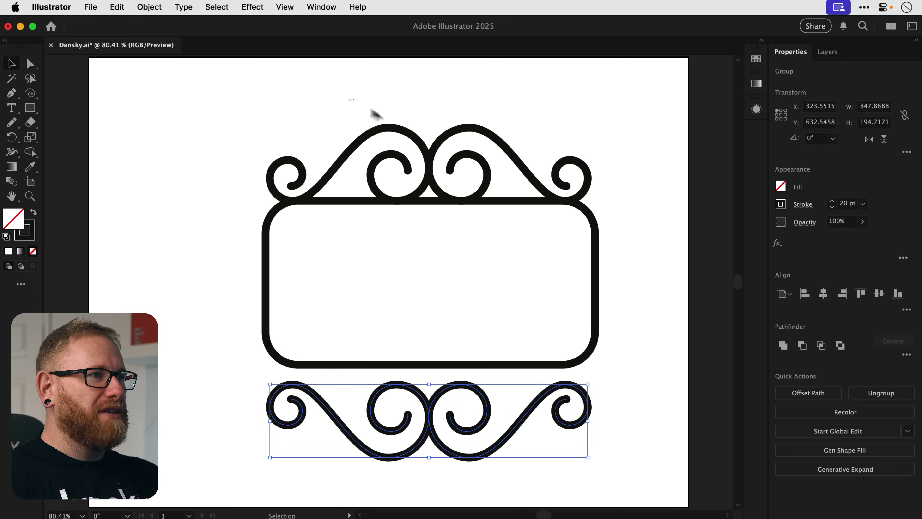
click(427, 200)
key(super+g)
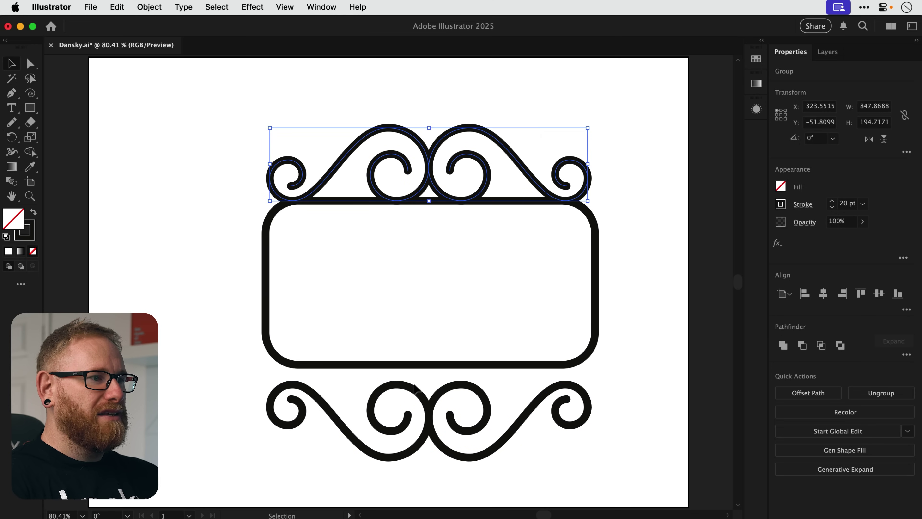
Step: Butt the bottom swirls against the rectangle, centre all parts horizontally, group them, and shift left
drag(415, 389, 417, 368)
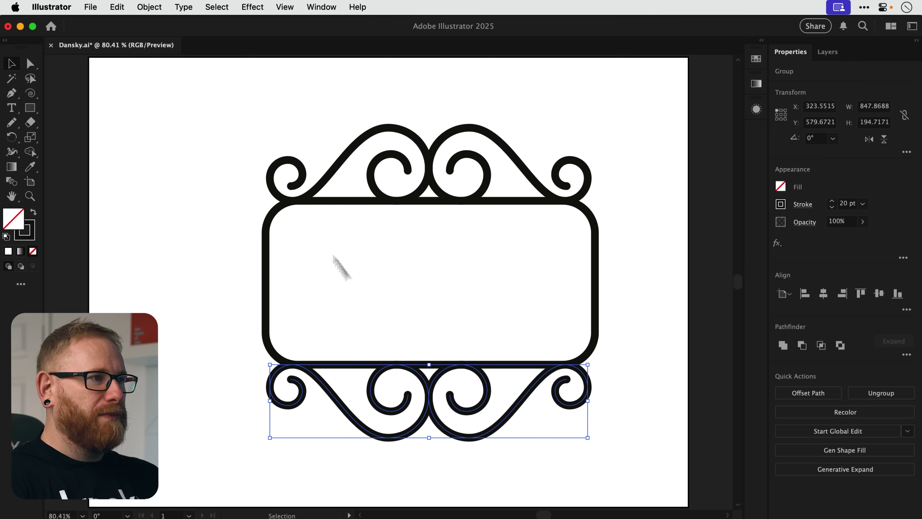
drag(216, 105, 585, 445)
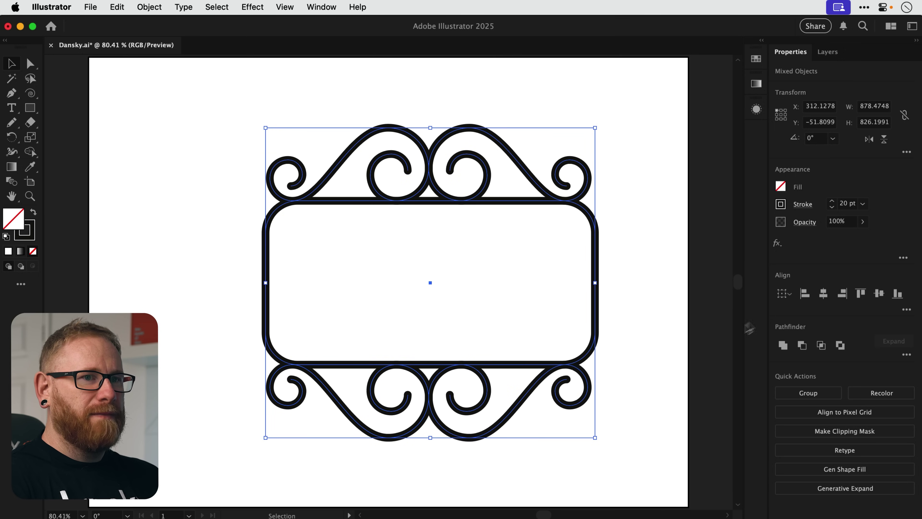
click(824, 293)
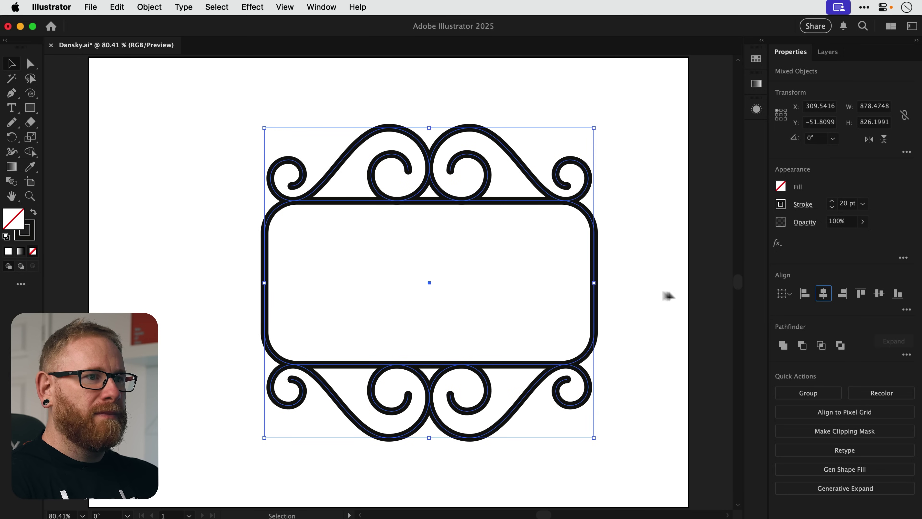
key(super+g)
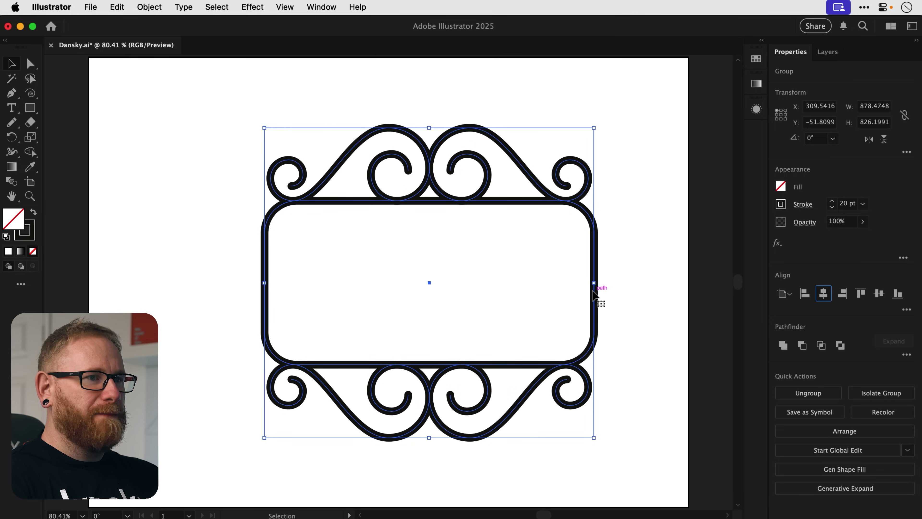
drag(598, 290, 550, 294)
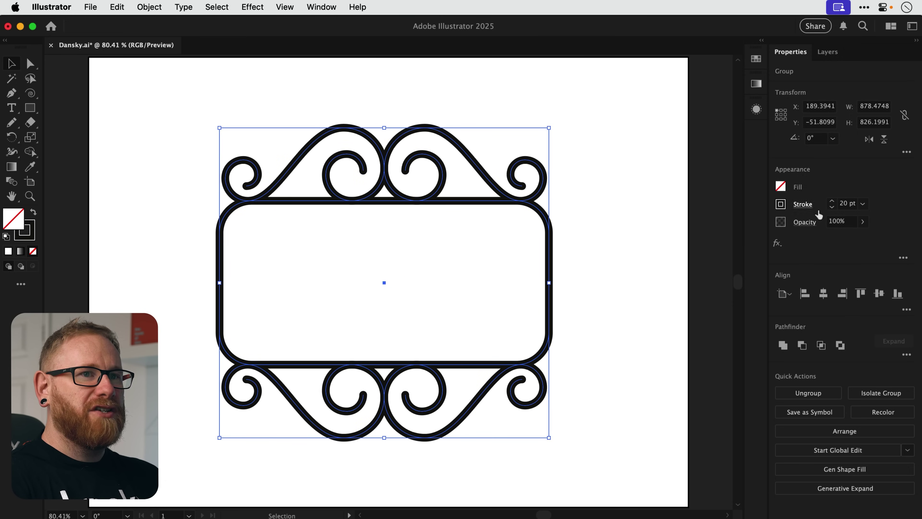
Step: Thin the frame's stroke to 10 pt and move the frame off the artboard to the right
click(833, 208)
click(621, 259)
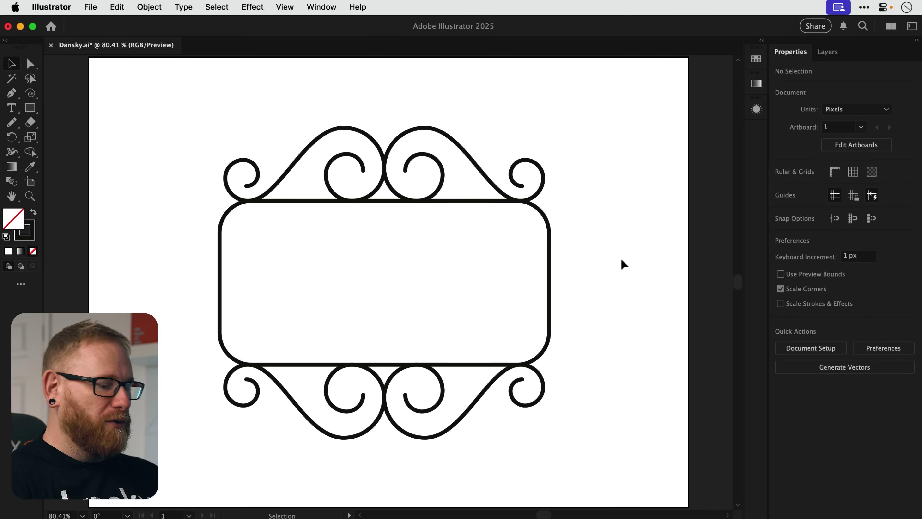
key(super+minus)
key(super+minus)
key(super+minus)
key(super+minus)
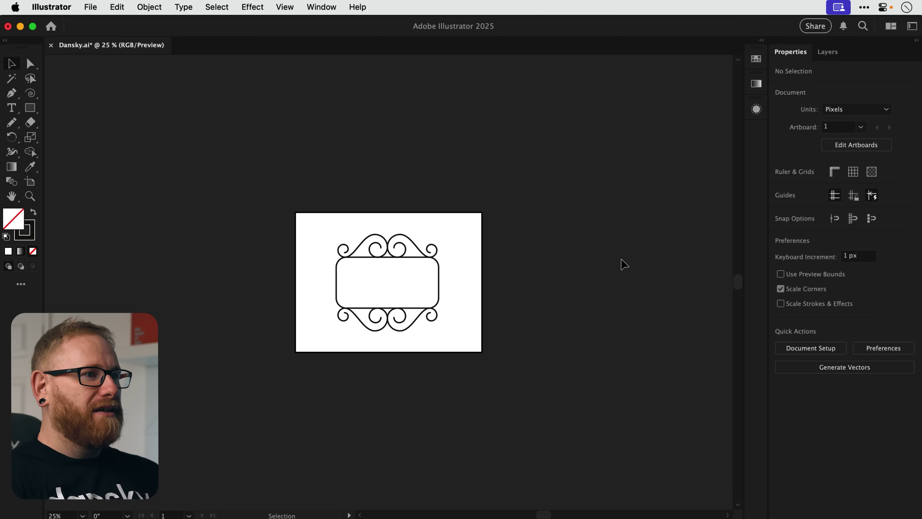
alt+drag(440, 258, 713, 250)
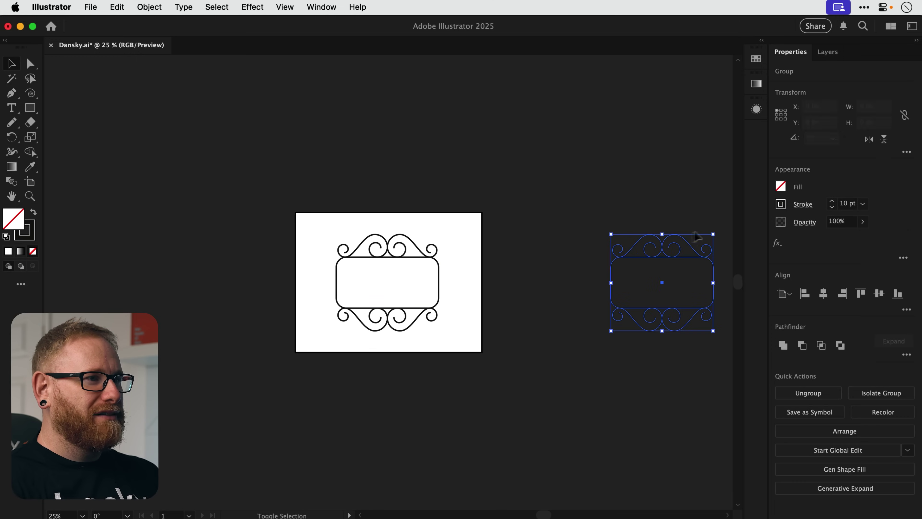
click(418, 248)
key(BackSpace)
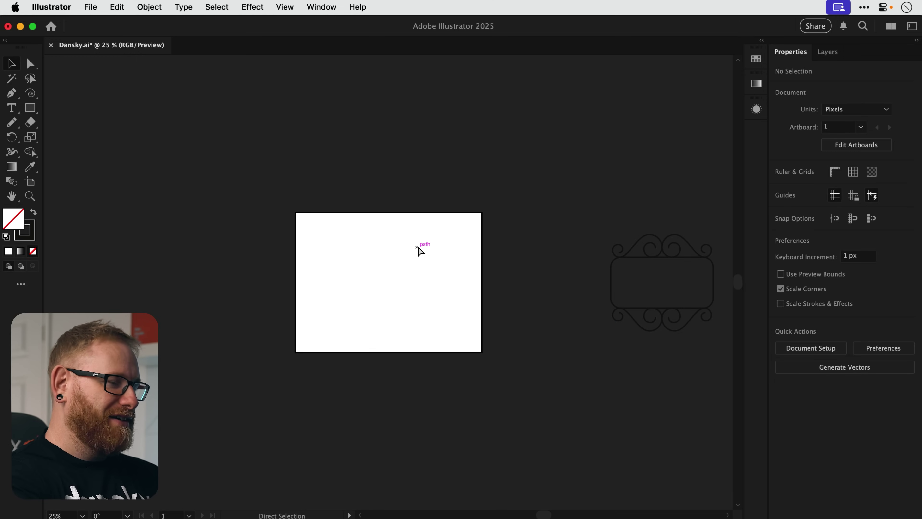
key(super+0)
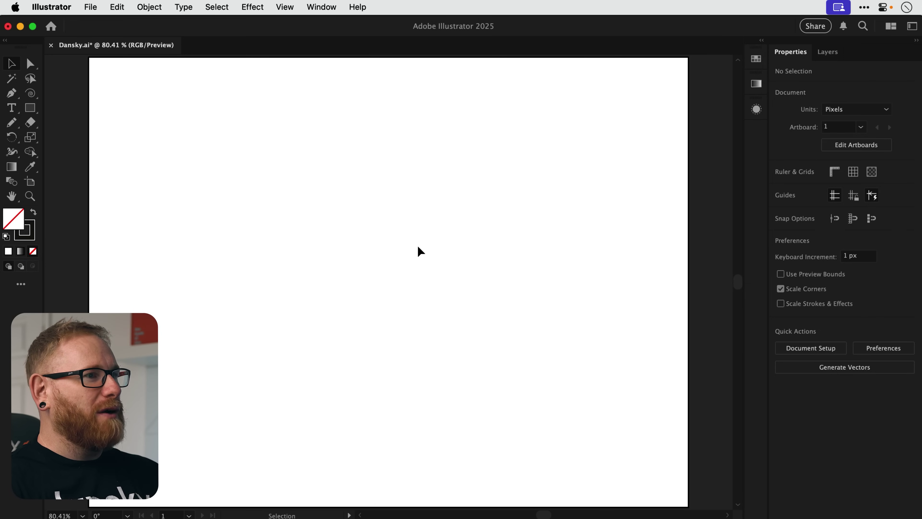
Step: Copy the frame's top swirl and paste it alone near the artboard's upper right
key(super+minus)
key(super+minus)
key(super+minus)
key(super+minus)
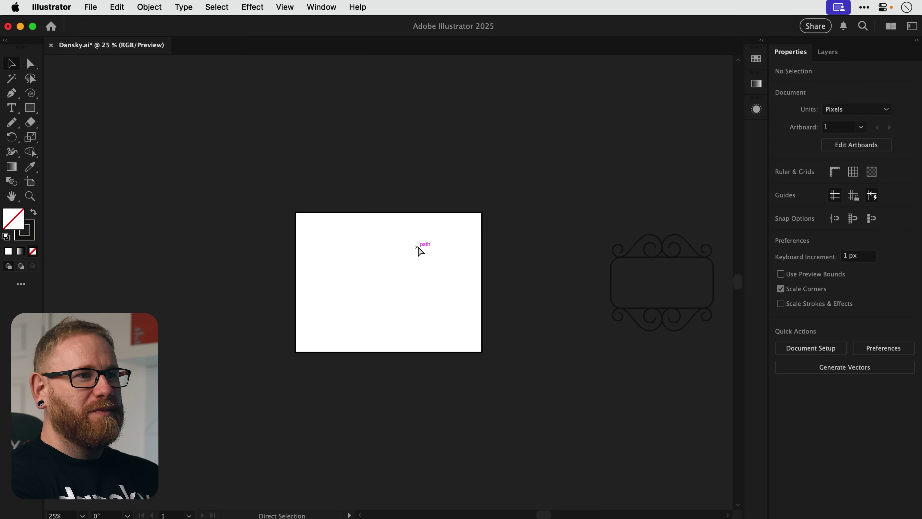
click(650, 236)
key(a)
click(652, 238)
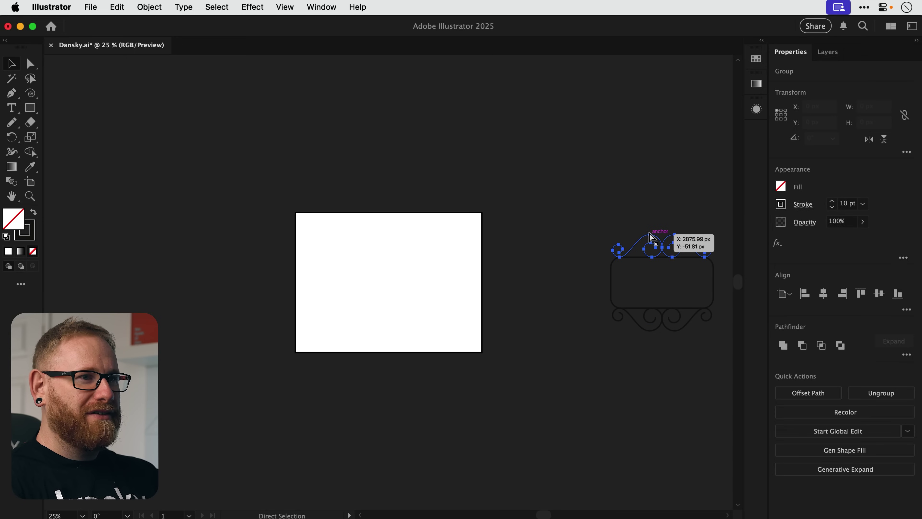
key(v)
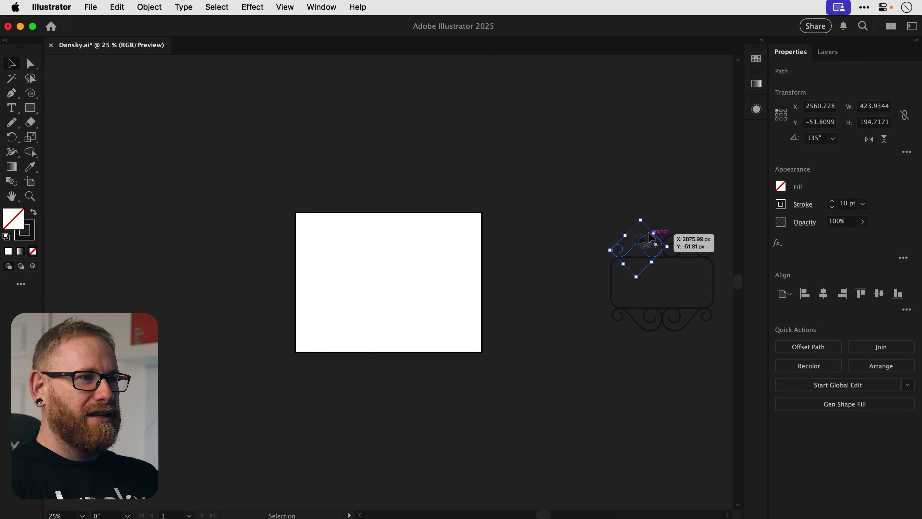
click(390, 266)
key(super+0)
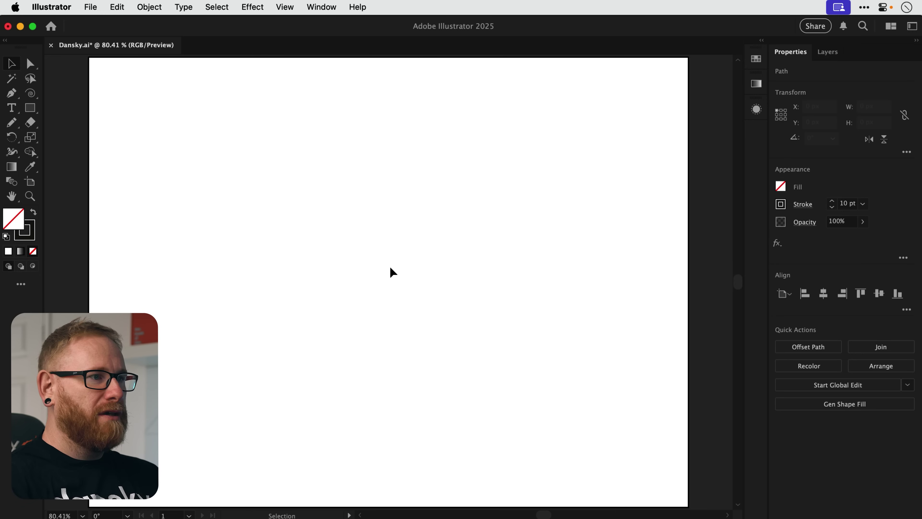
key(super+v)
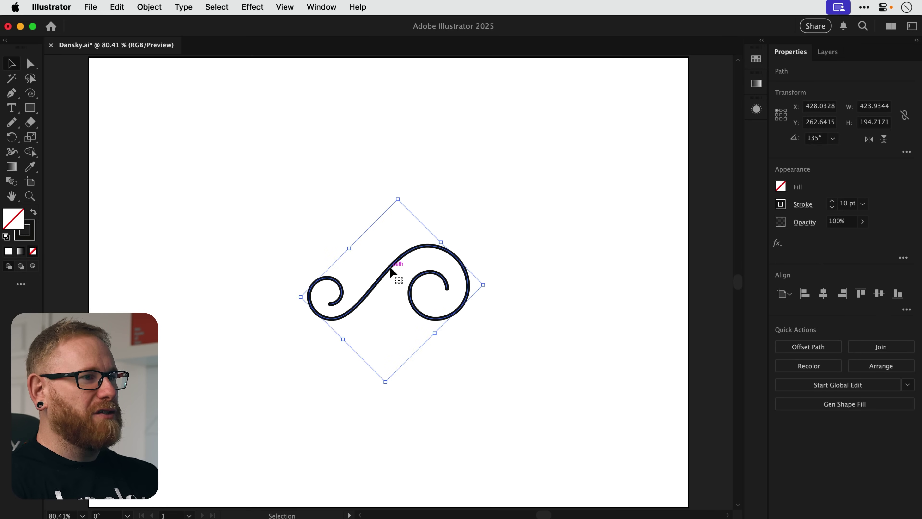
drag(390, 268, 545, 161)
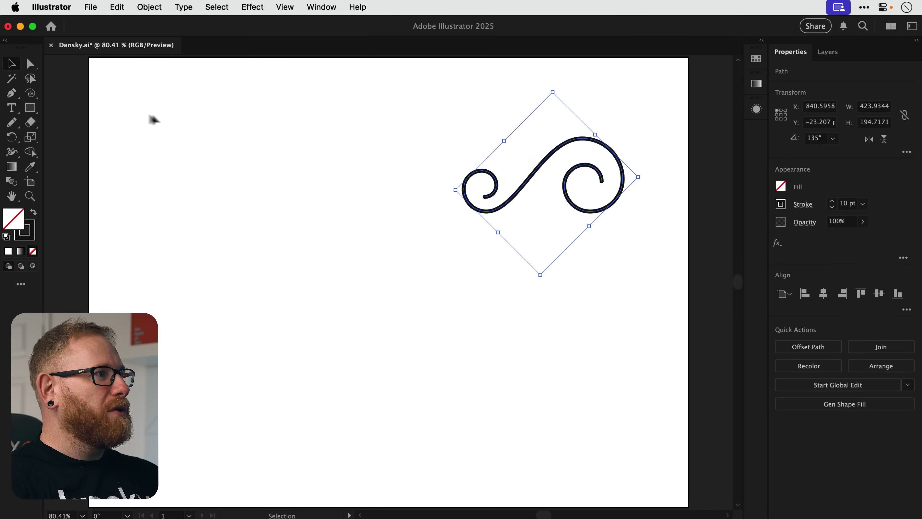
click(17, 95)
Step: Draw a vertical line left of the swirl and fit a tilted 329 × 270 px ellipse over its upper half
click(313, 339)
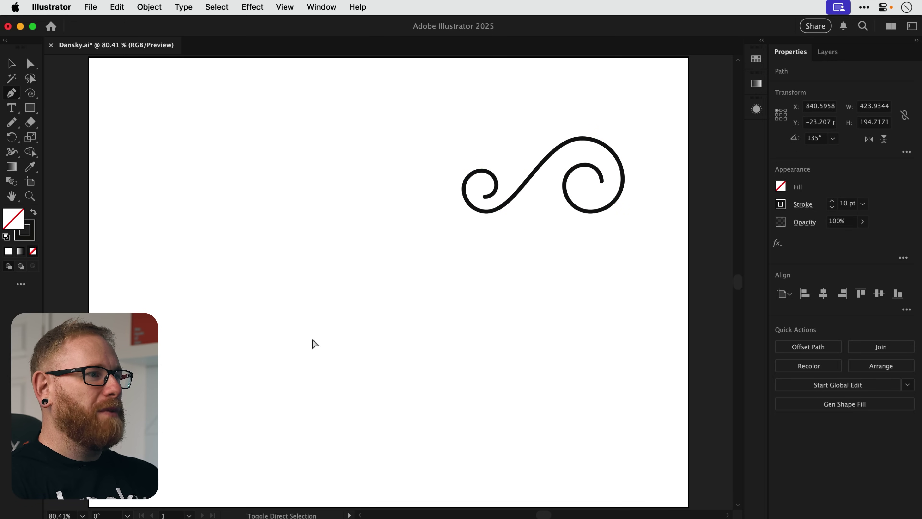
click(312, 183)
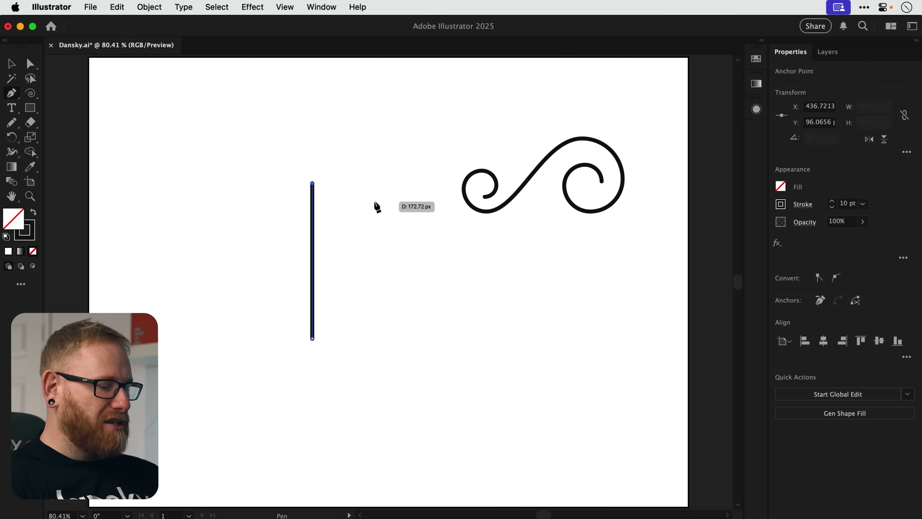
key(v)
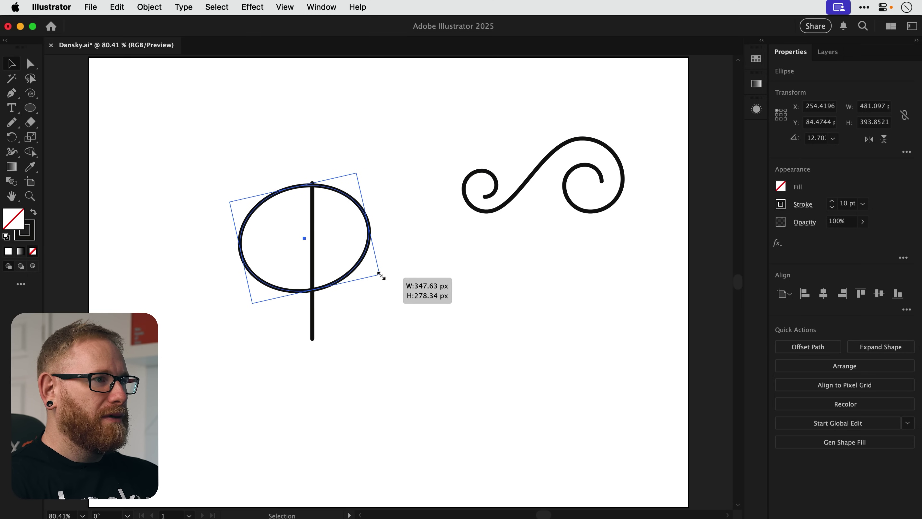
mouse_move(380, 276)
mouse_down()
mouse_move(361, 271)
mouse_move(376, 266)
mouse_up()
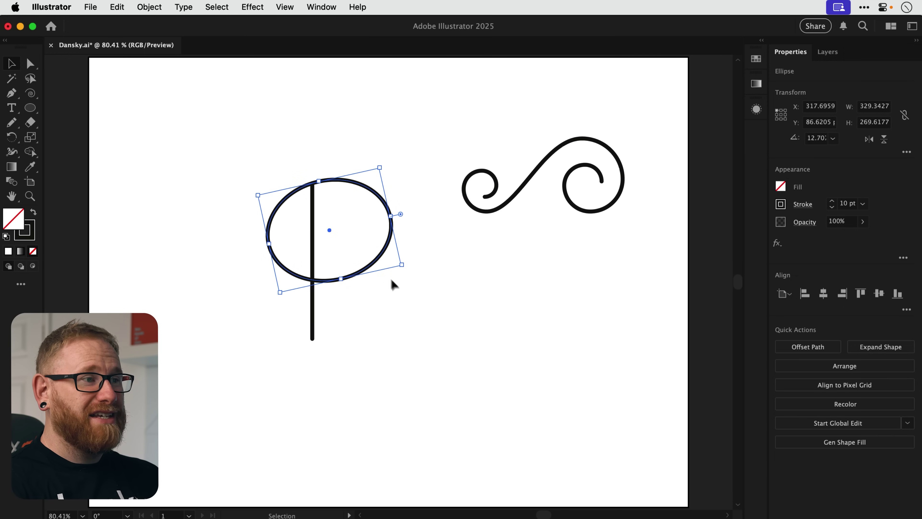
Step: Try opening the ellipse by deleting its lower-left anchor, then zoom in and undo that
click(402, 297)
key(a)
click(296, 277)
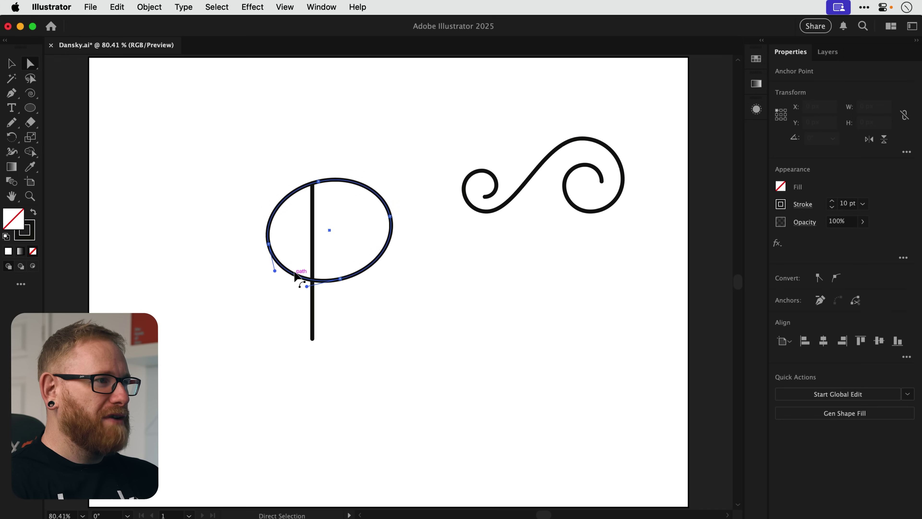
key(Delete)
key(v)
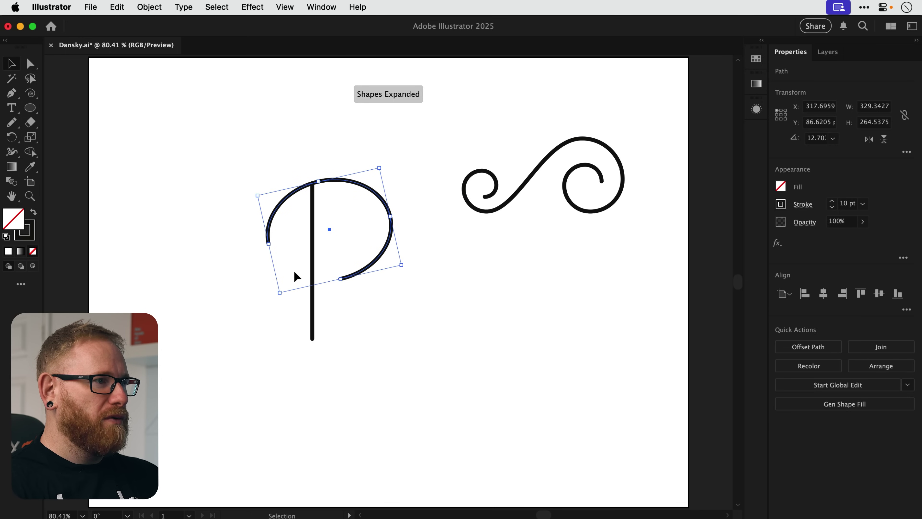
click(296, 272)
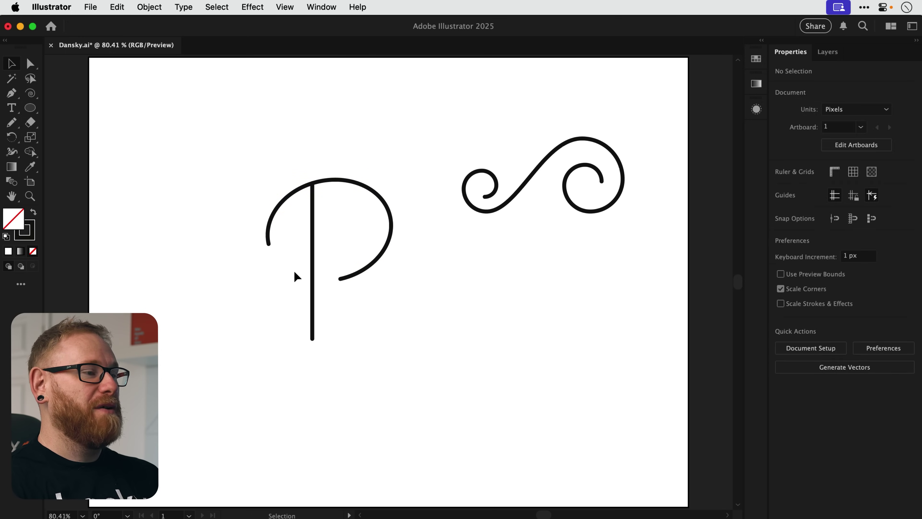
key(z)
drag(279, 261, 449, 356)
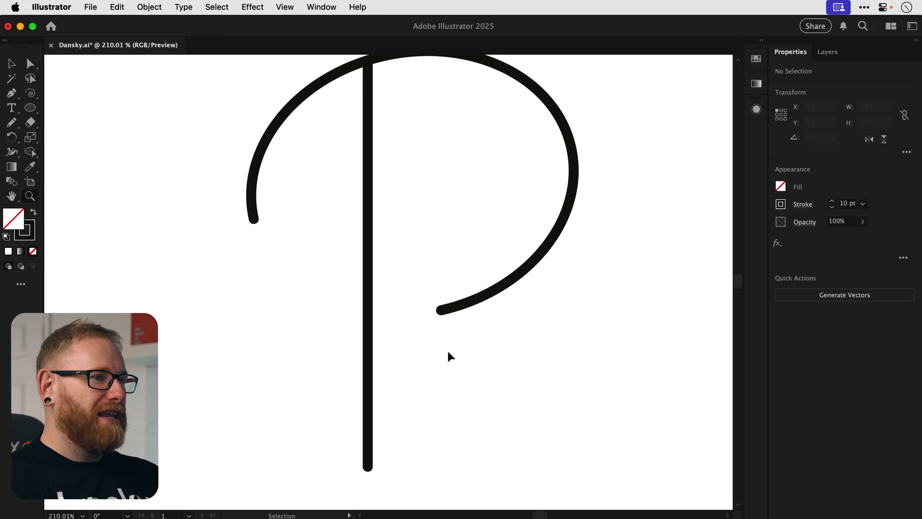
key(super+z)
Step: Cut the ellipse where it meets the line and on its lower-left arc, then delete that arc
key(c)
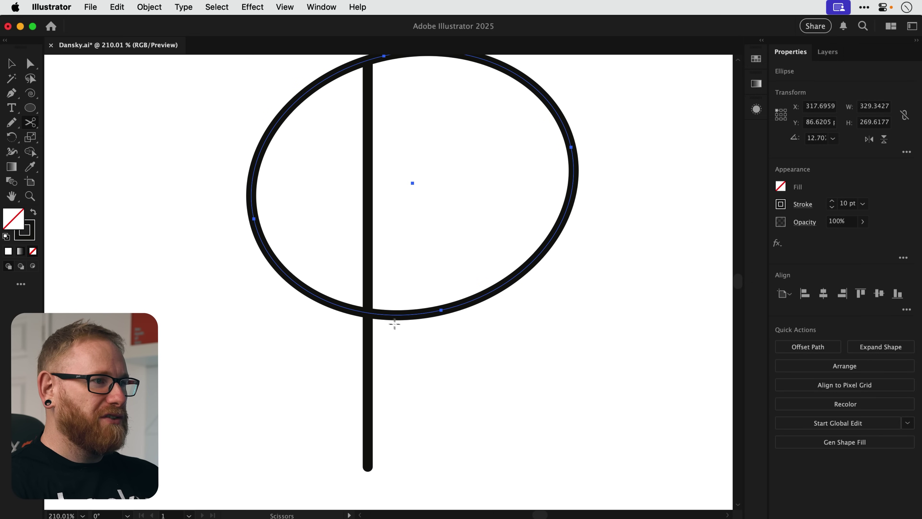
click(369, 312)
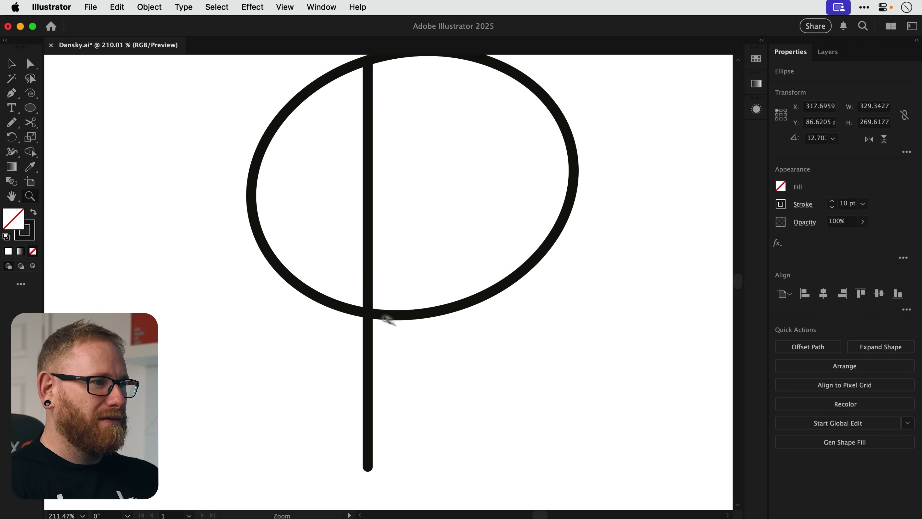
alt+scroll(378, 316, up, 5)
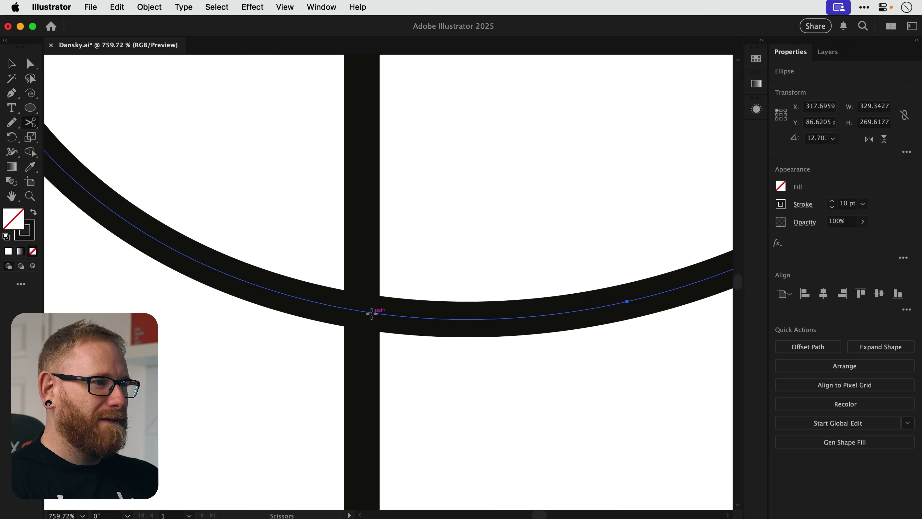
click(371, 314)
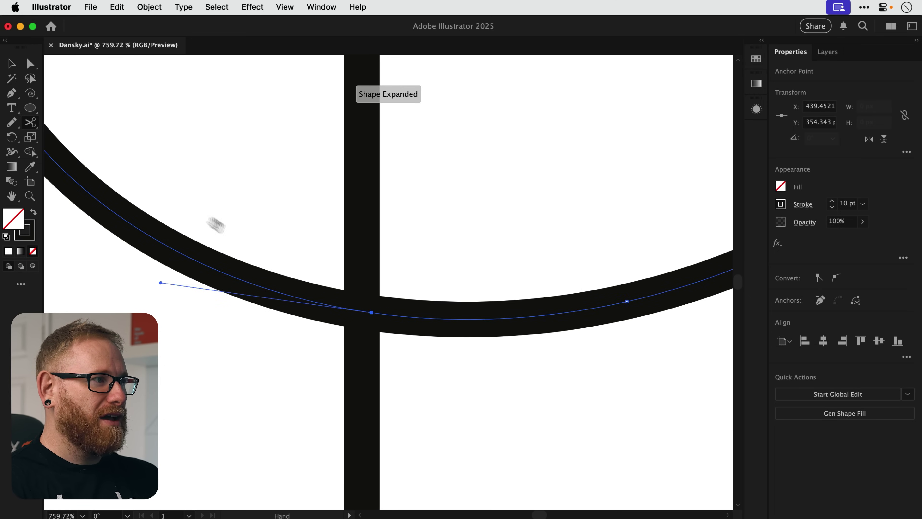
scroll(432, 356, left, 6)
scroll(433, 356, up, 4)
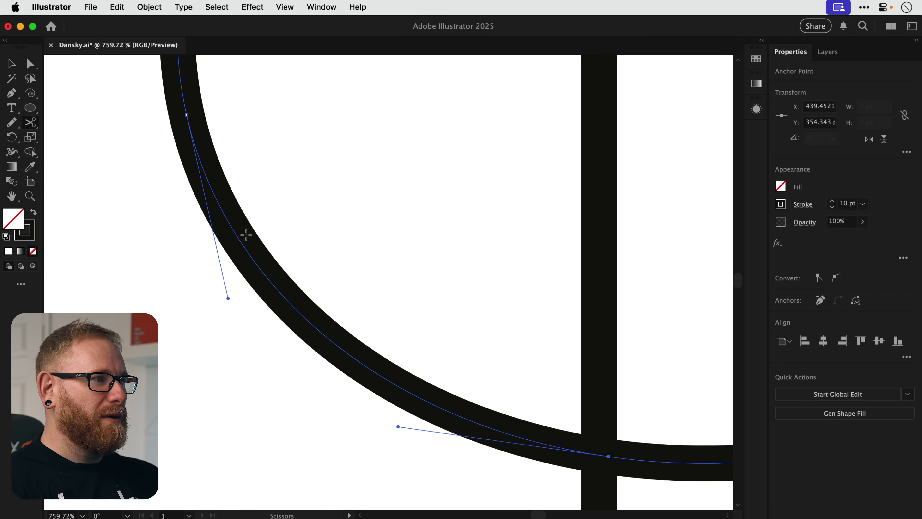
click(234, 229)
key(a)
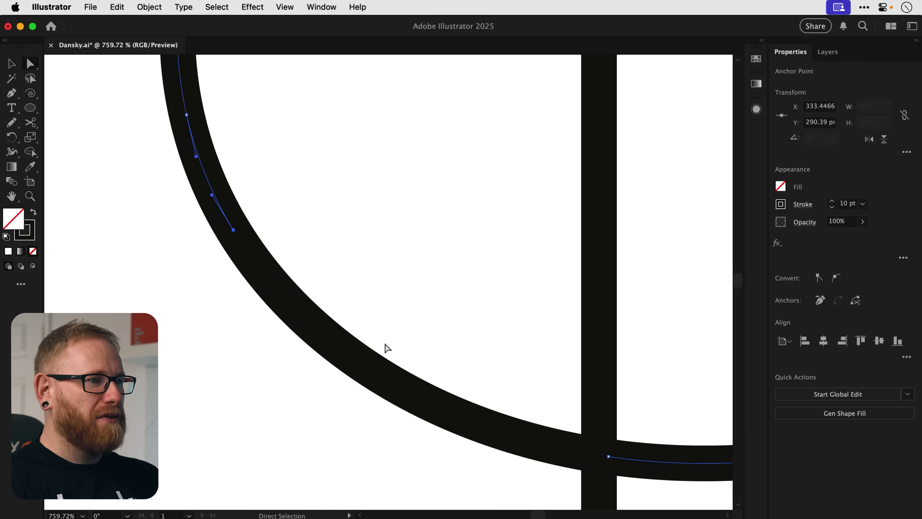
drag(387, 348, 346, 393)
key(Delete)
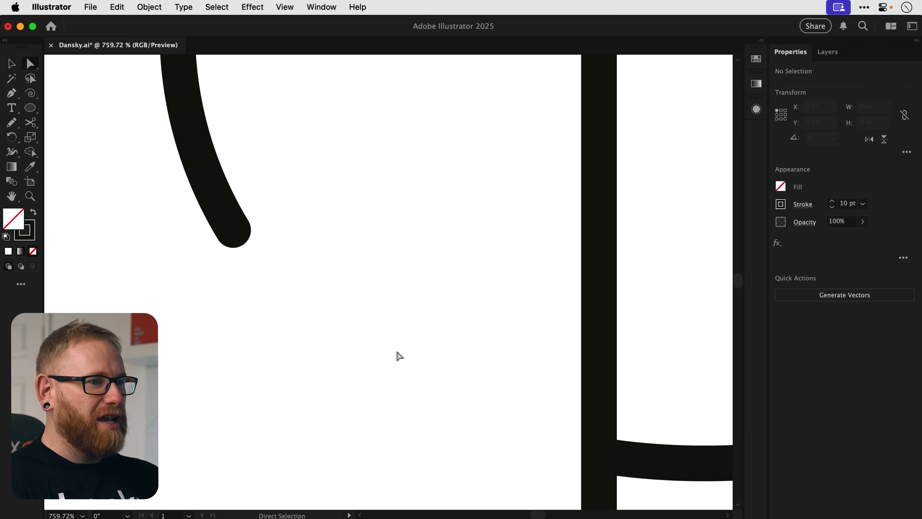
key(v)
key(super+0)
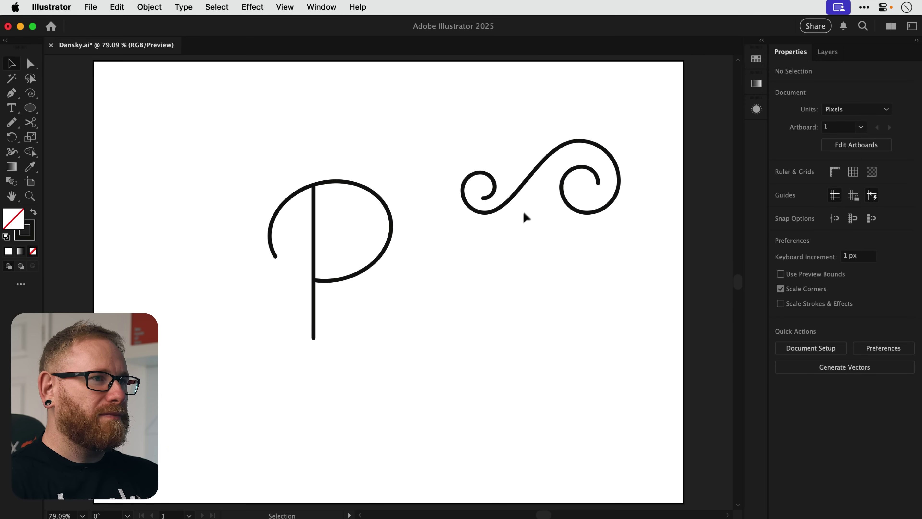
Step: Duplicate the swirl below-left of the P and paste its S-curve over the P's left end
alt+drag(549, 156, 221, 323)
scroll(221, 321, up, 3)
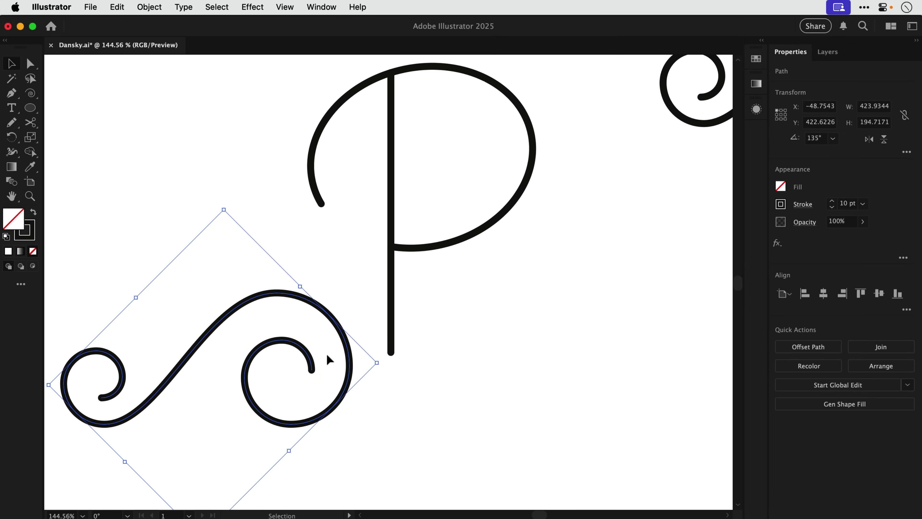
key(a)
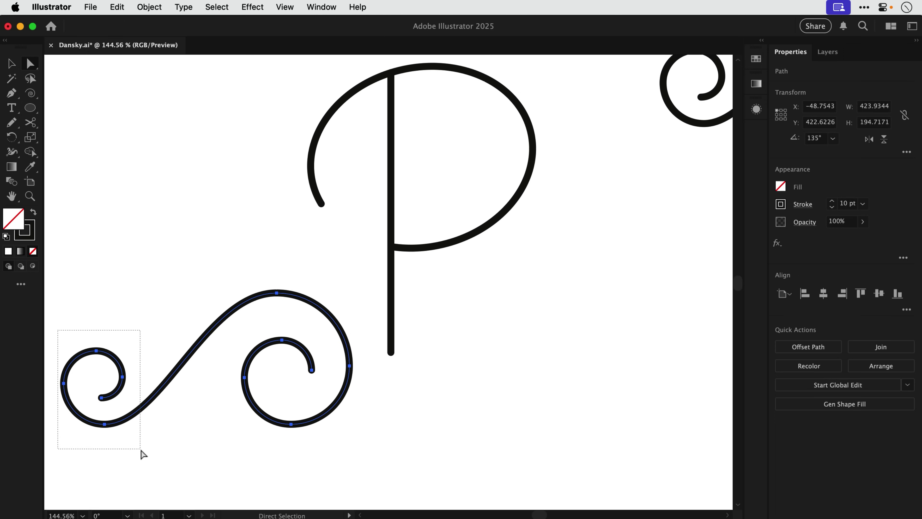
drag(141, 450, 141, 450)
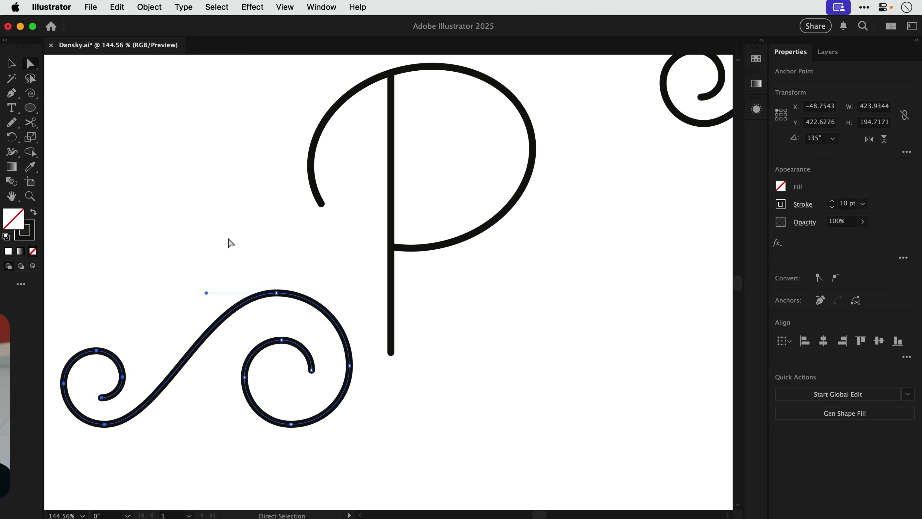
click(228, 238)
key(v)
key(ctrl+v)
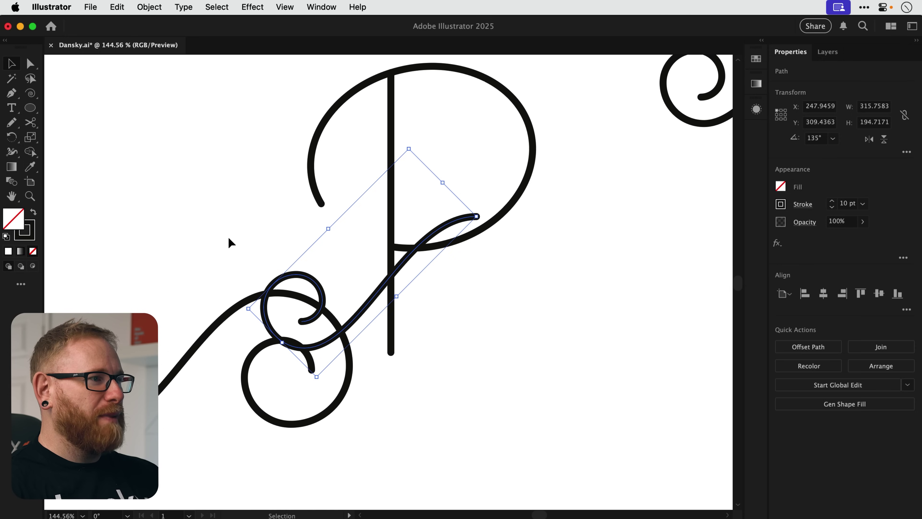
drag(315, 283, 194, 213)
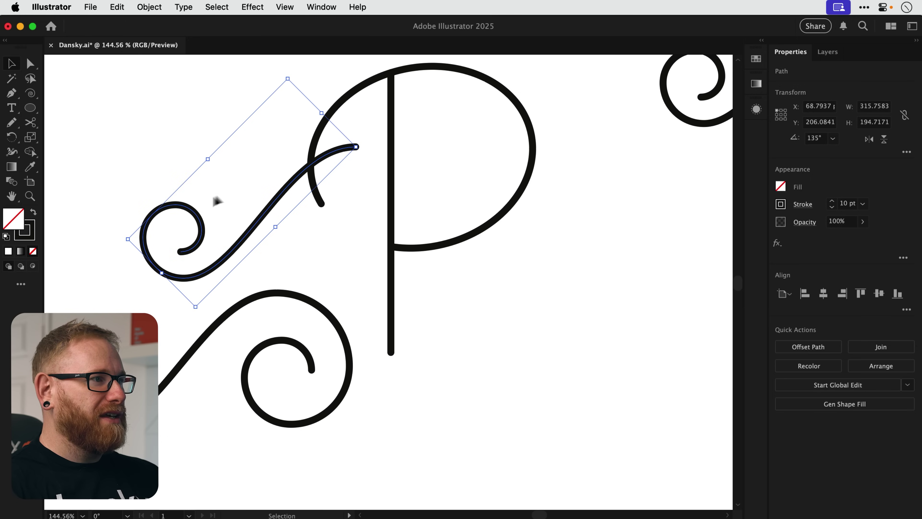
click(250, 184)
Step: Cut the S-curve past its small spiral, delete the upper part, and move the spiral onto the P's end
key(c)
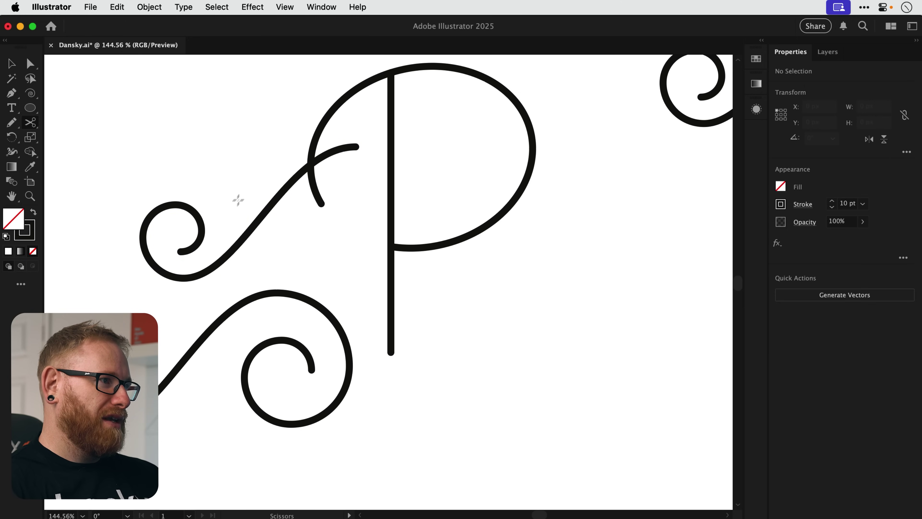
click(213, 268)
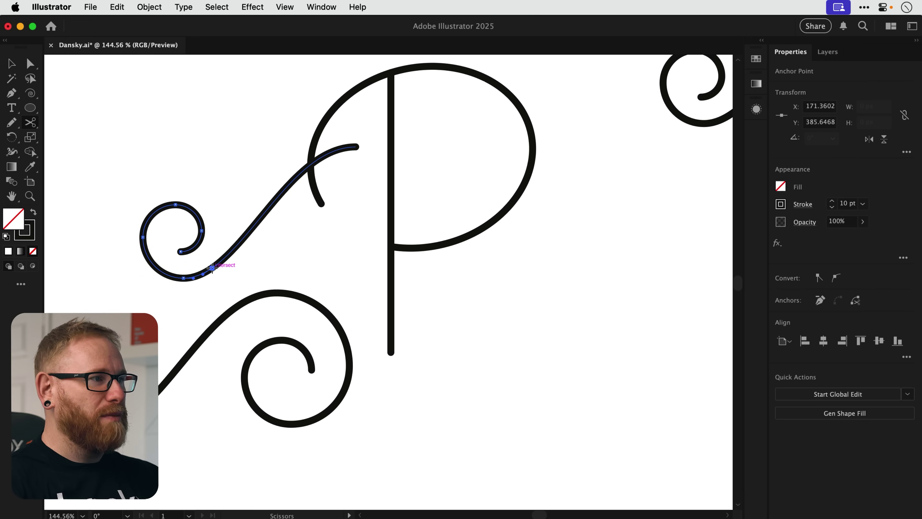
key(a)
click(359, 147)
key(Delete)
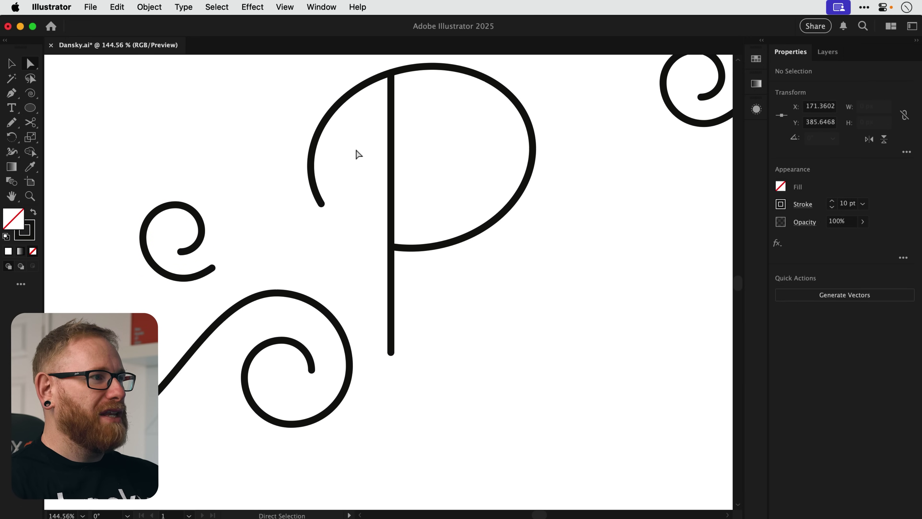
key(v)
drag(196, 219, 299, 178)
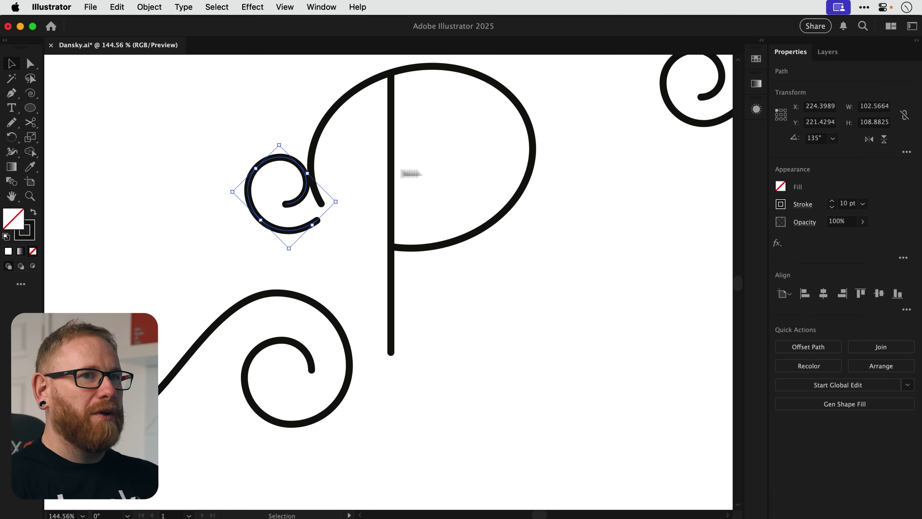
Step: Mirror the small spiral horizontally and move it inside the bowl against the stem
click(869, 139)
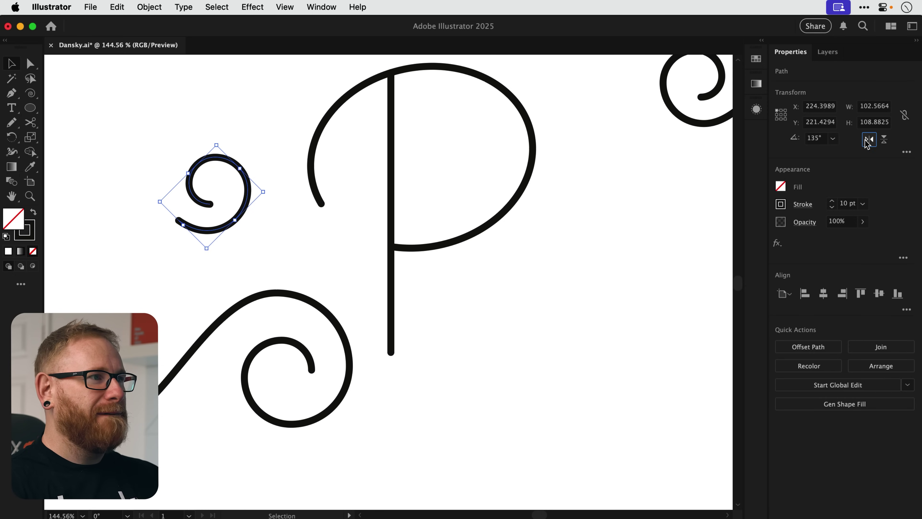
drag(254, 201, 391, 183)
key(z)
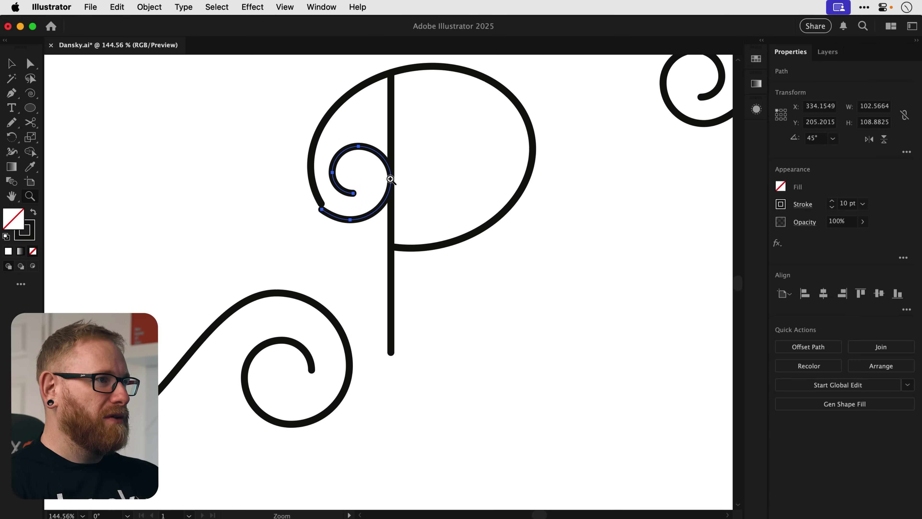
drag(319, 200, 627, 321)
key(v)
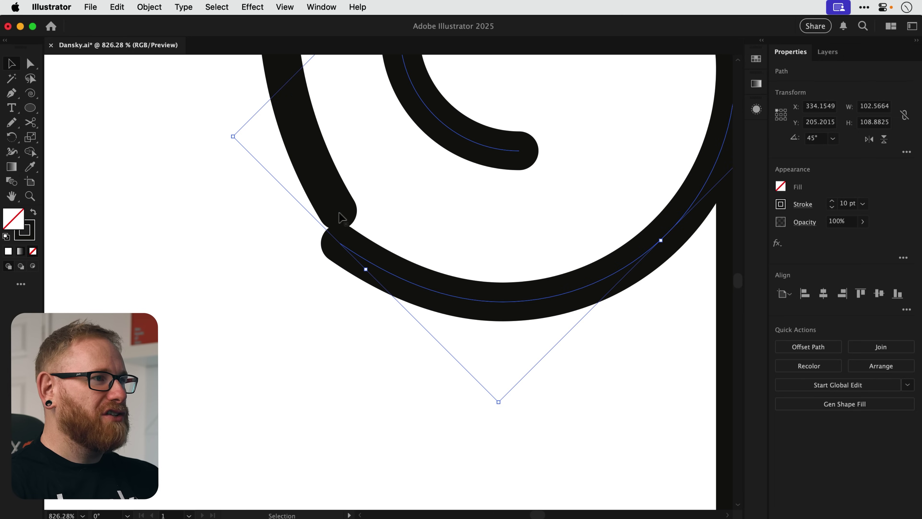
Step: In Outline view, pull the spiral's curve segment upward and select the corner anchor where the curves meet
key(super+y)
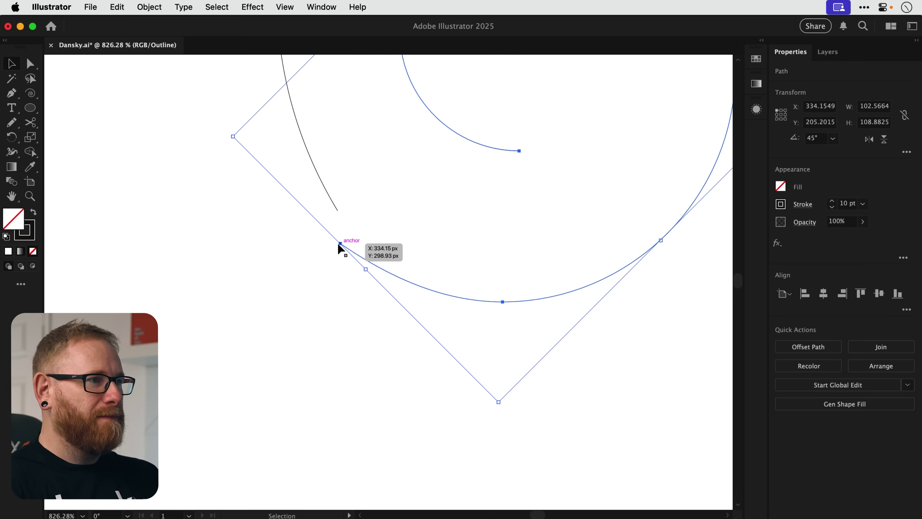
key(z)
drag(337, 233, 578, 287)
key(v)
drag(399, 303, 392, 233)
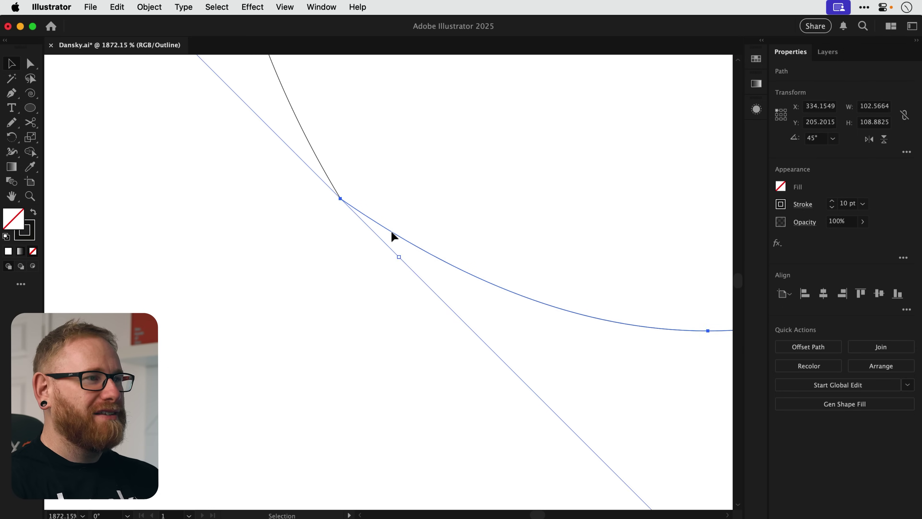
key(a)
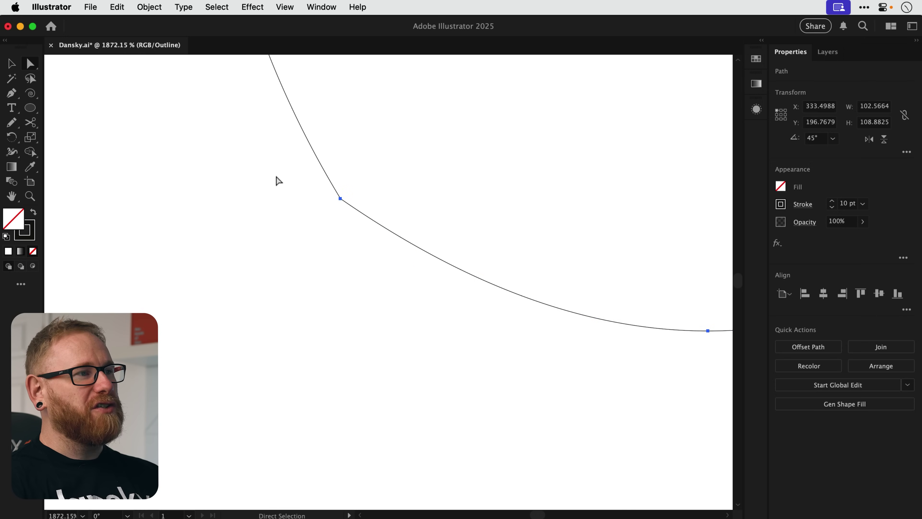
drag(275, 177, 384, 212)
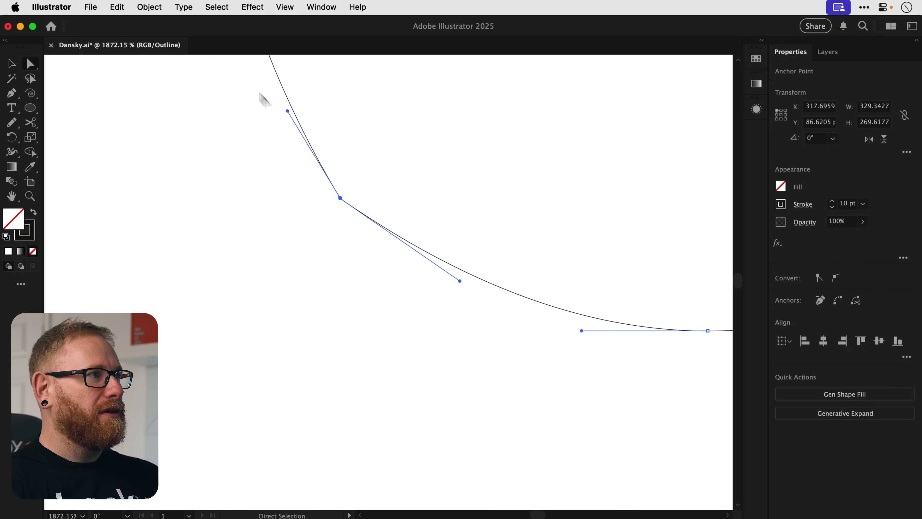
Step: Average the selected corner anchors on both axes and return to the stroked Preview
click(159, 11)
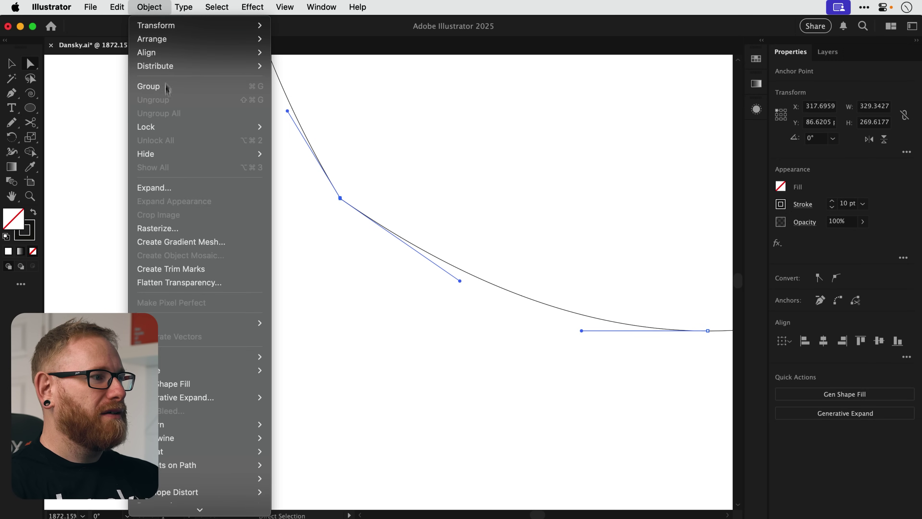
mouse_move(220, 358)
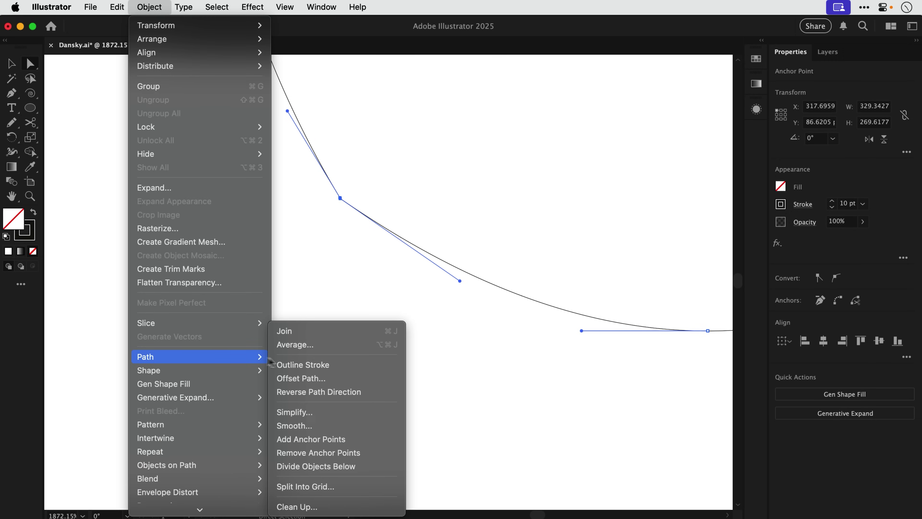
click(316, 349)
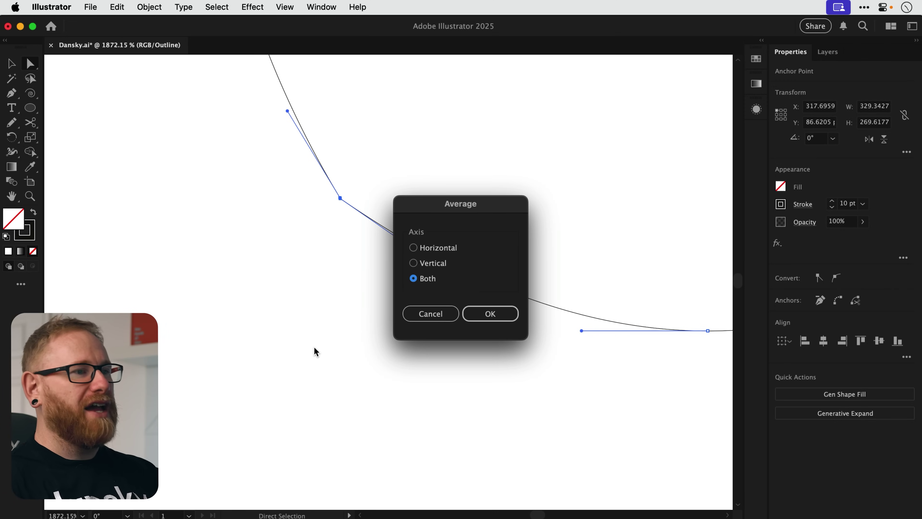
click(475, 313)
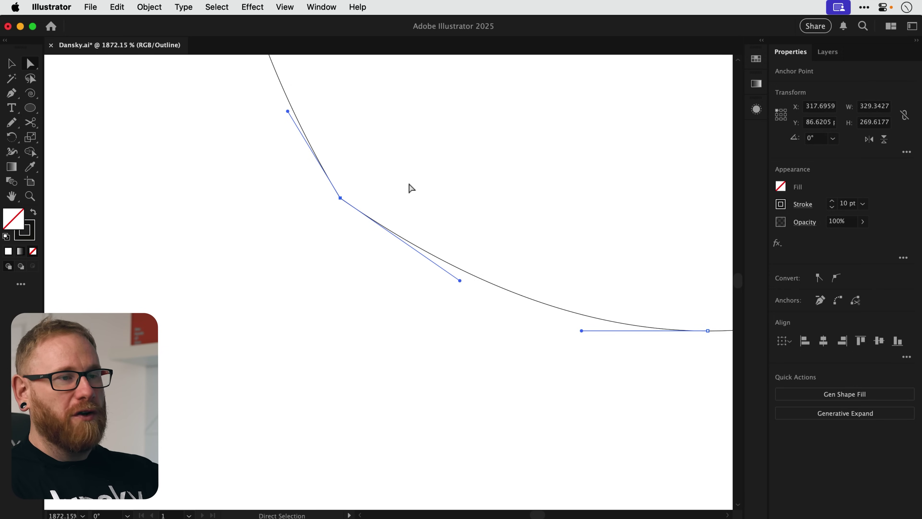
key(v)
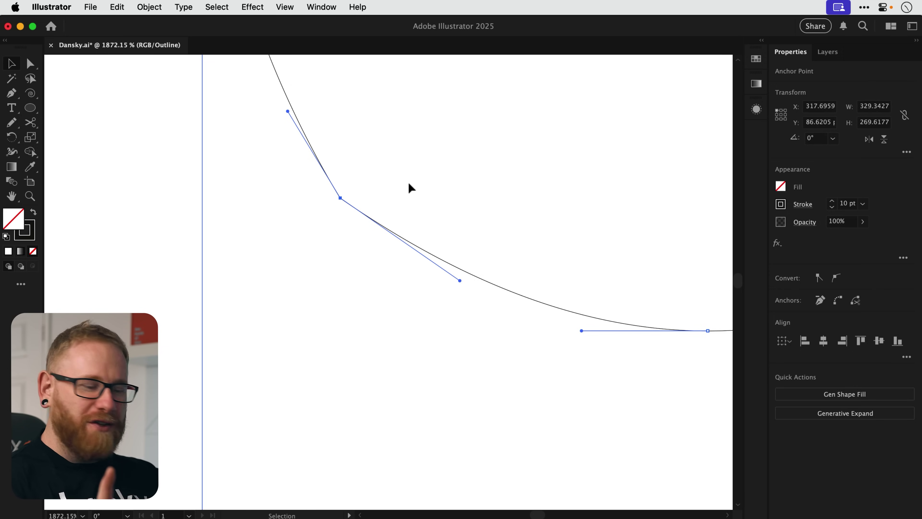
key(super+y)
Step: Rotate the inner spiral about 21° around its lower-left anchor
click(408, 183)
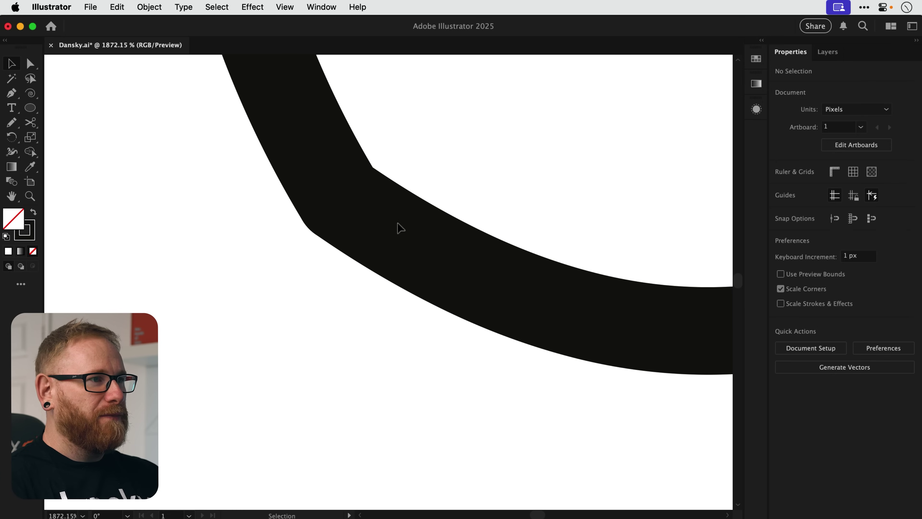
key(a)
click(395, 233)
scroll(396, 235, down, 5)
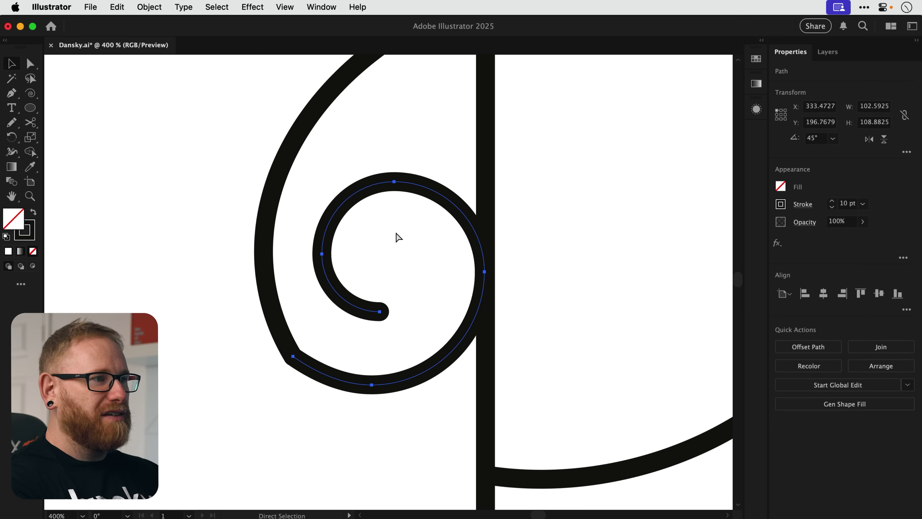
key(v)
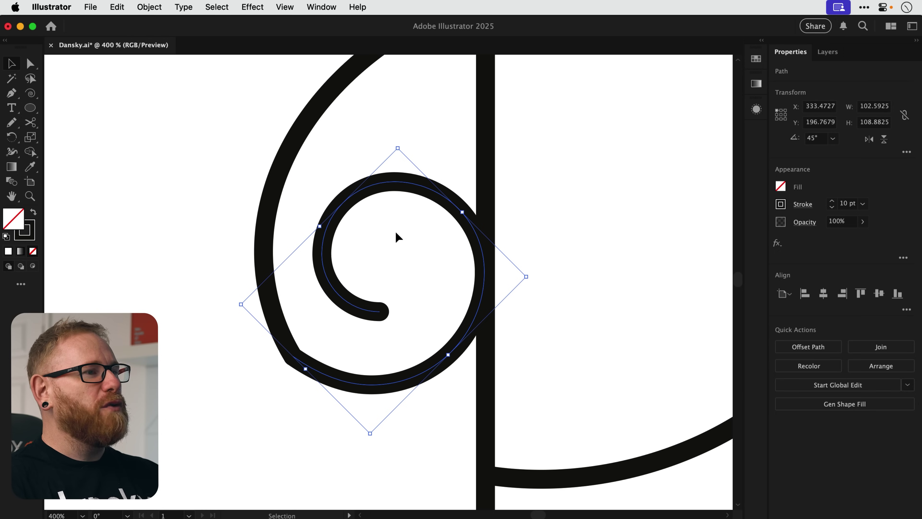
key(s)
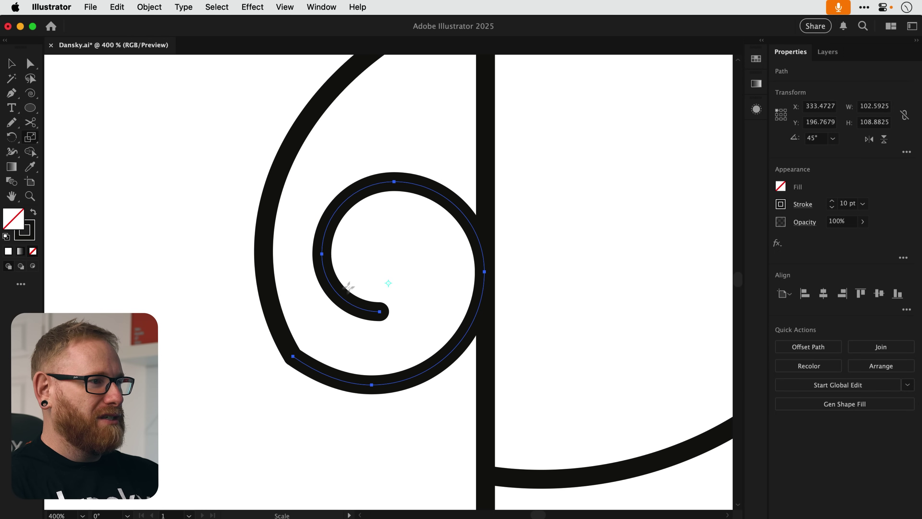
key(r)
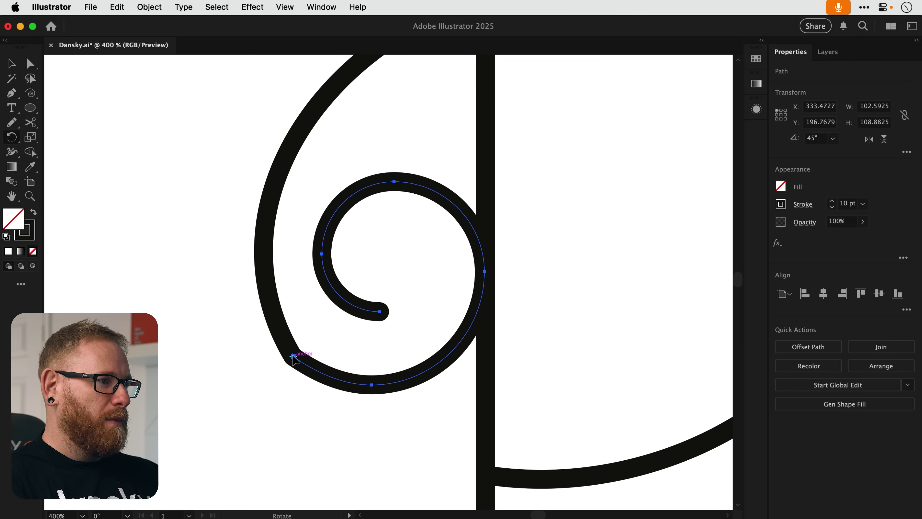
click(293, 356)
drag(421, 236, 422, 304)
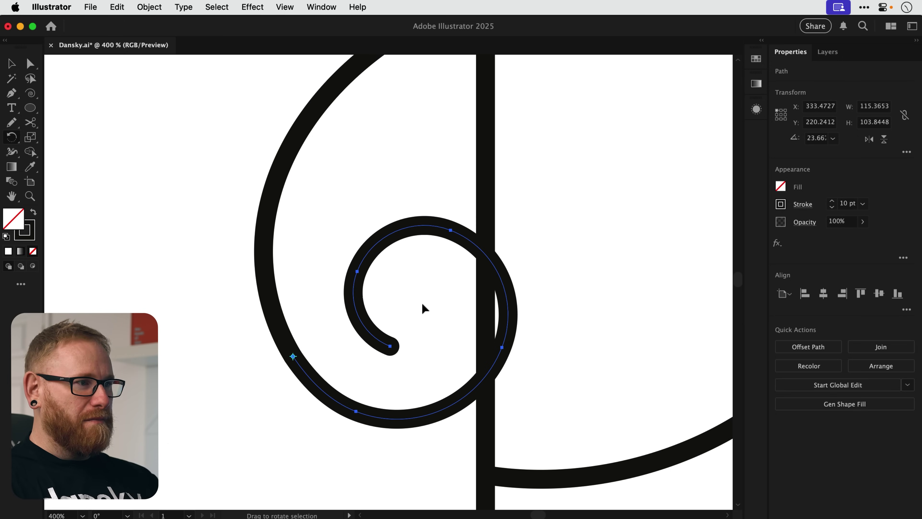
Step: Scale the spiral down to about 79 × 71 px from its lower-left anchor
key(s)
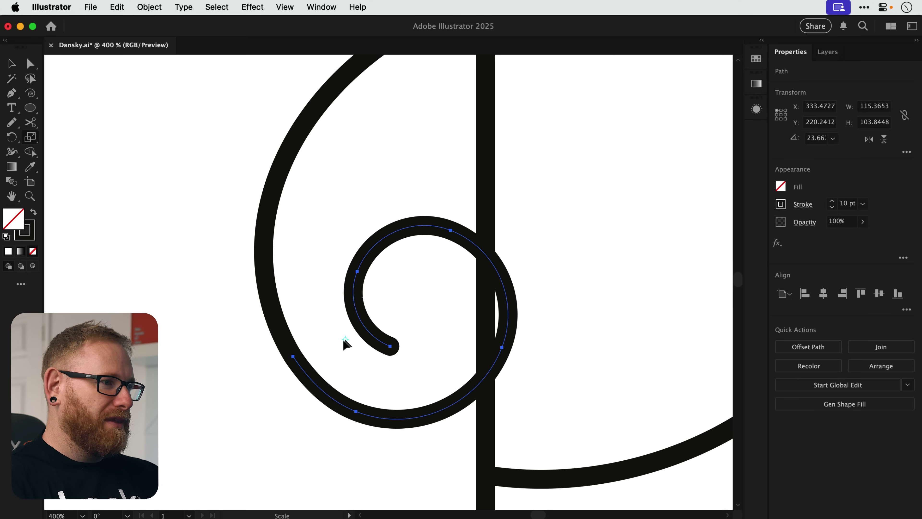
click(293, 357)
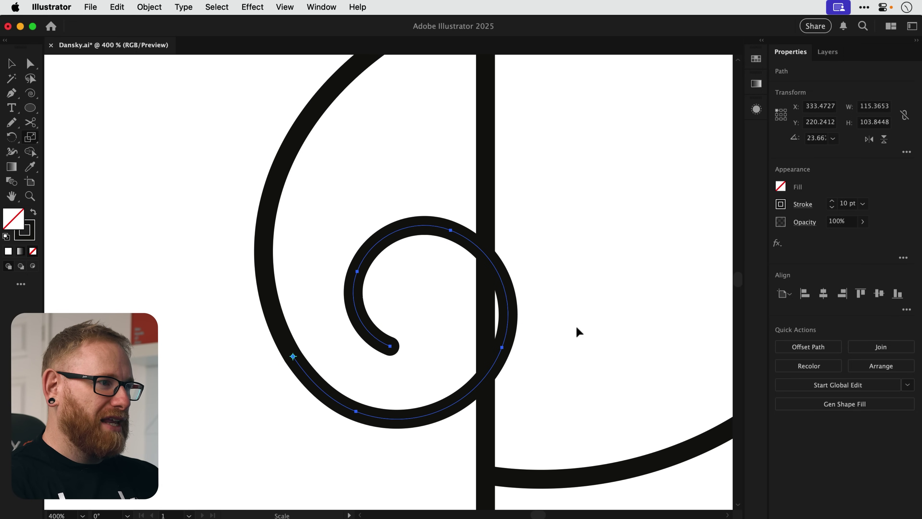
drag(577, 327, 519, 398)
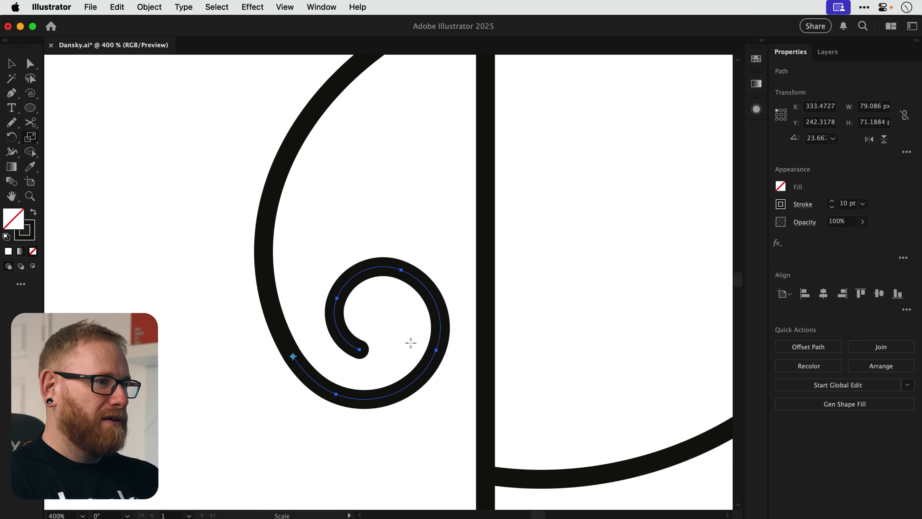
Step: Delete the spiral's inner end anchor to shorten its tail
key(a)
click(393, 339)
click(369, 352)
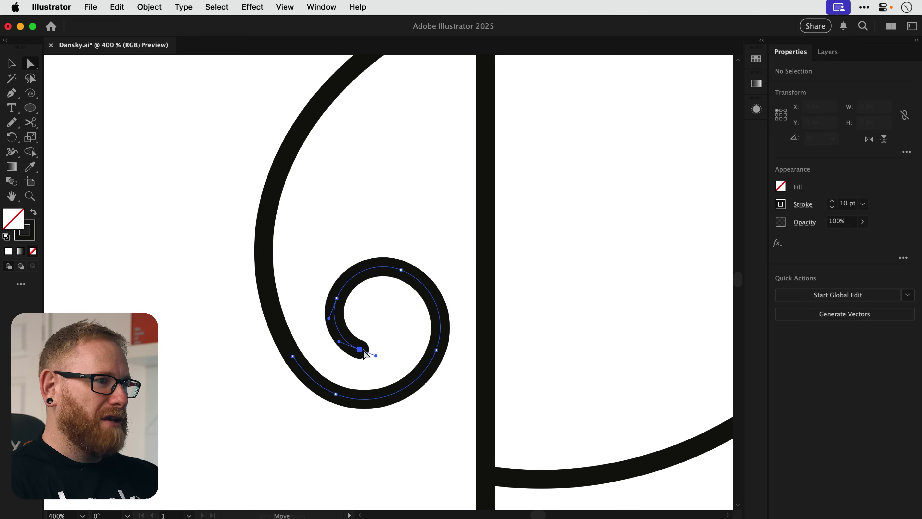
key(Delete)
click(366, 355)
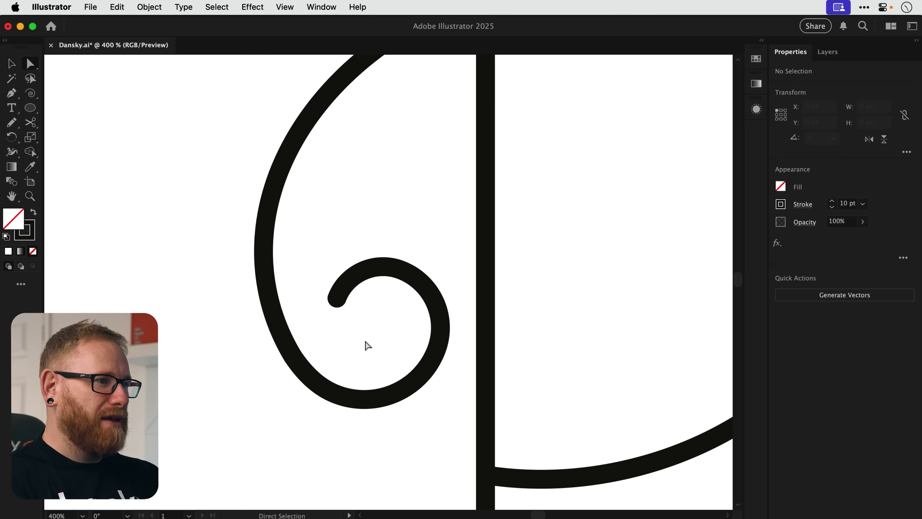
Step: Delete the swirl at the top right of the artboard
key(super+0)
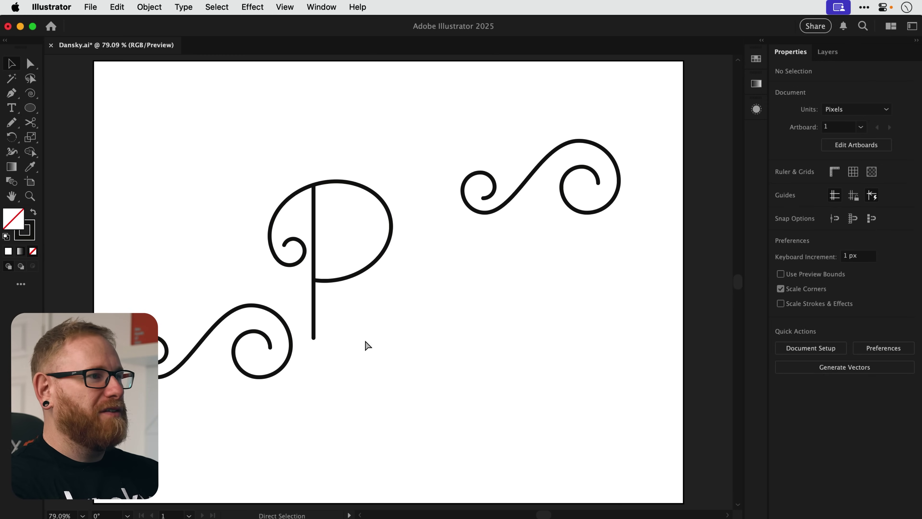
key(z)
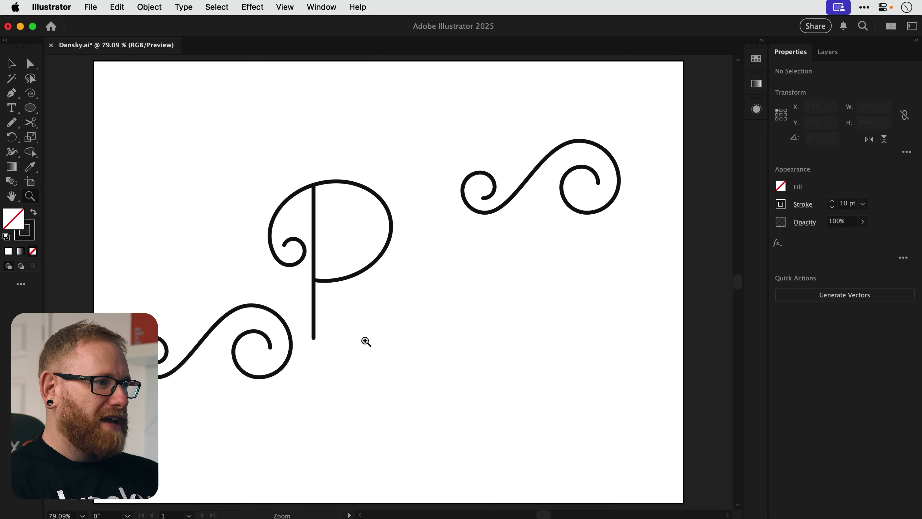
drag(350, 297, 393, 332)
key(v)
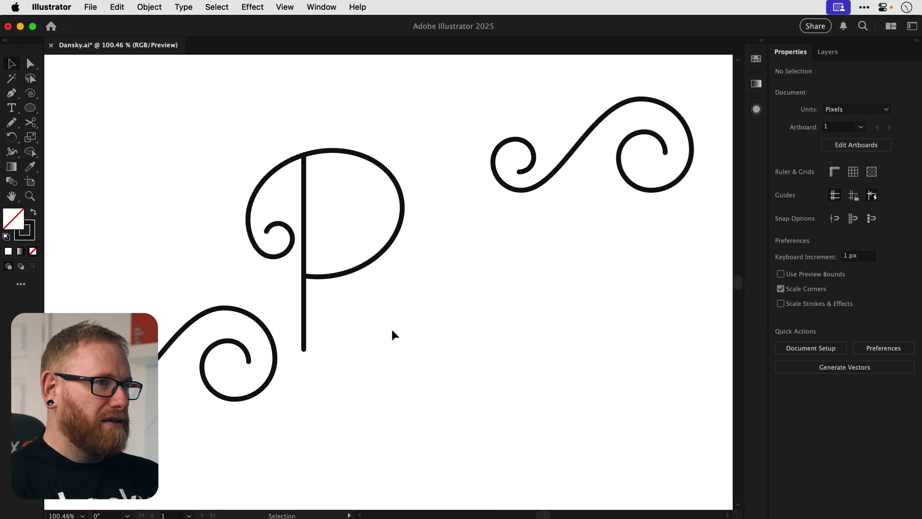
click(559, 166)
key(Delete)
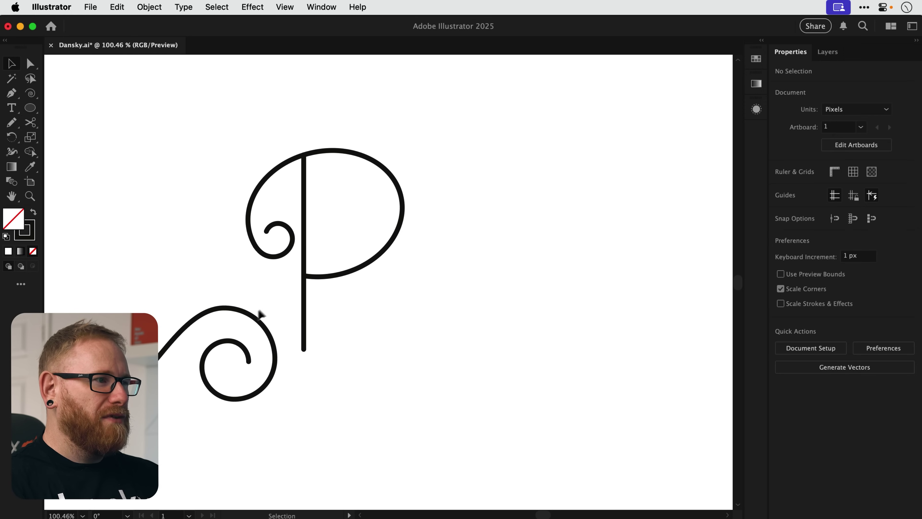
Step: Flip the lower swirl horizontally and place it to the right of the P
drag(255, 313, 536, 286)
click(868, 140)
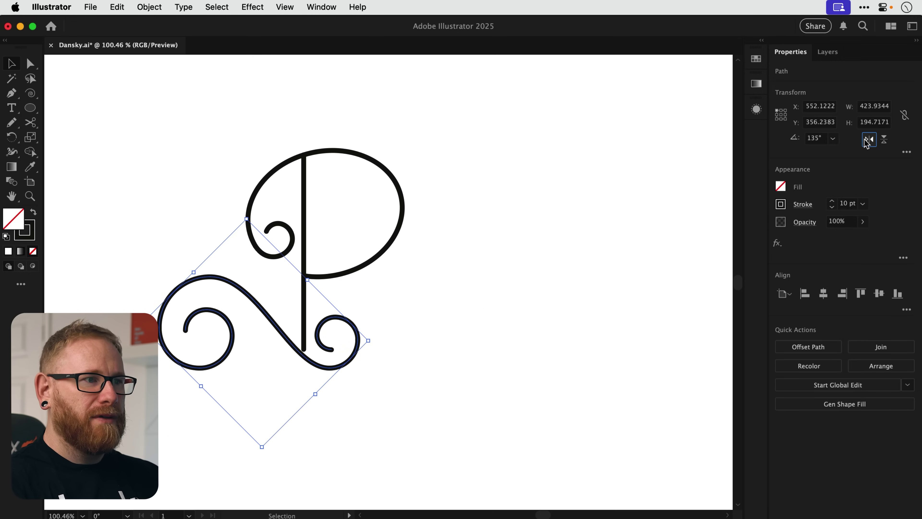
drag(281, 330, 479, 327)
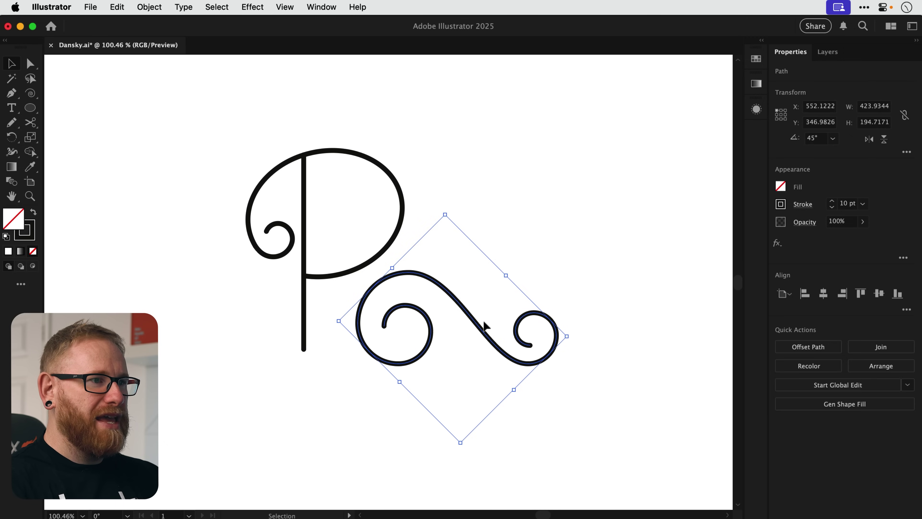
Step: Delete the left spiral from the swash
key(c)
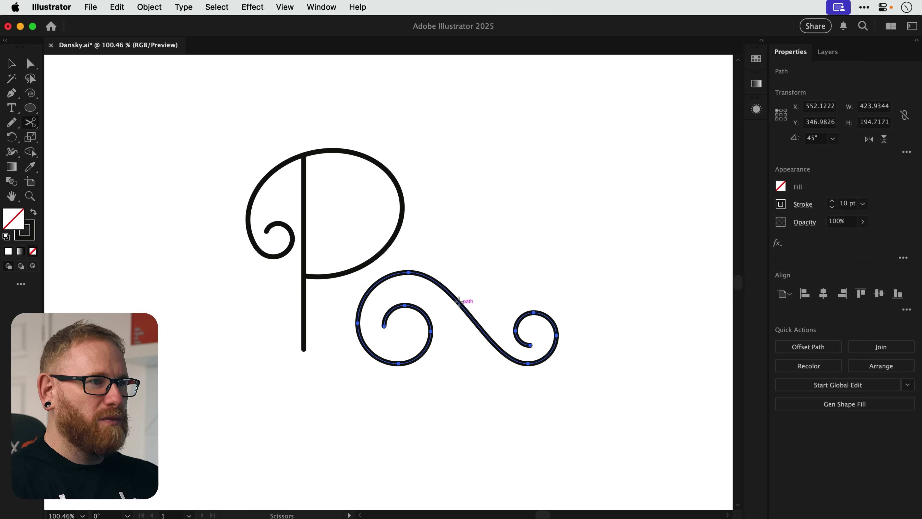
key(a)
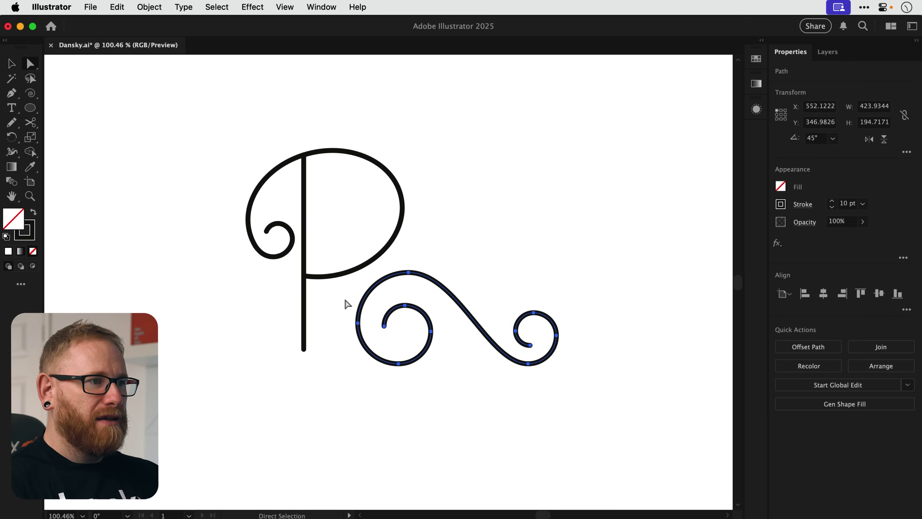
drag(345, 299, 445, 395)
key(Delete)
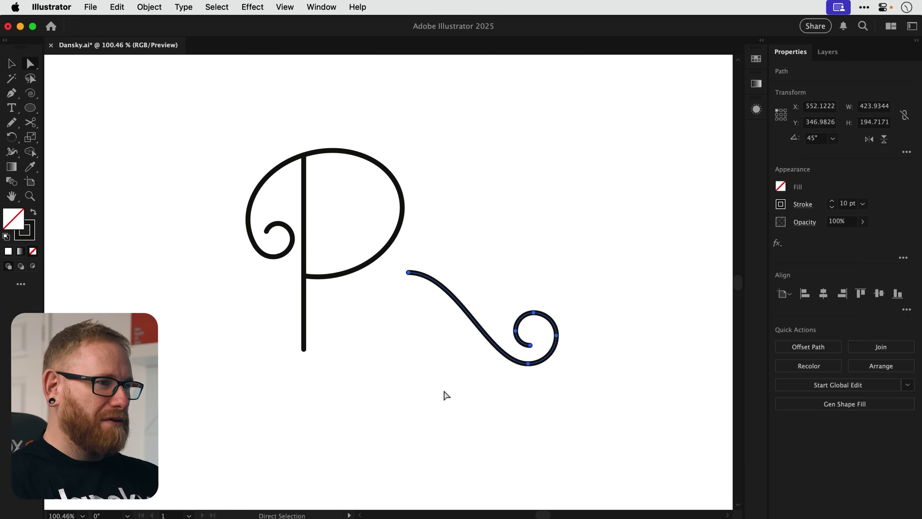
key(v)
click(449, 387)
Step: Drag the trimmed swash onto the P's bowl to form the R's curling leg
drag(489, 341, 369, 329)
scroll(349, 302, up, 3)
click(554, 228)
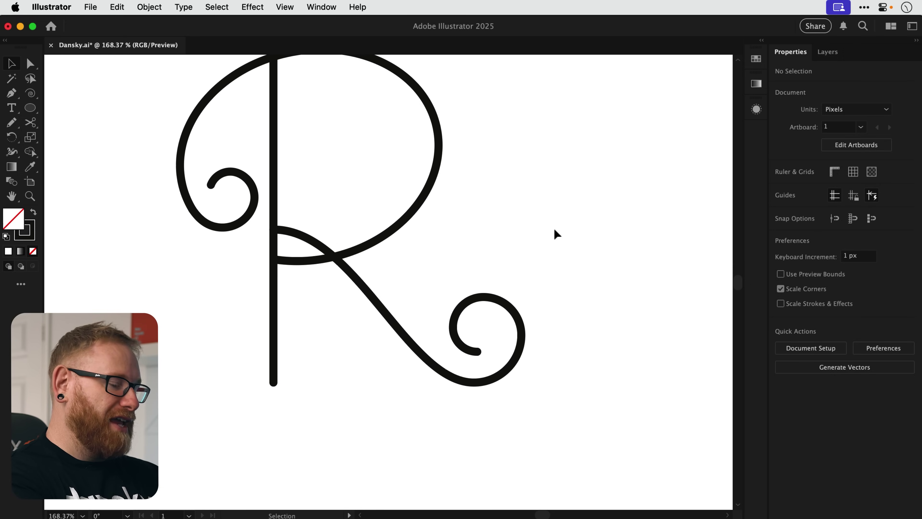
key(super+0)
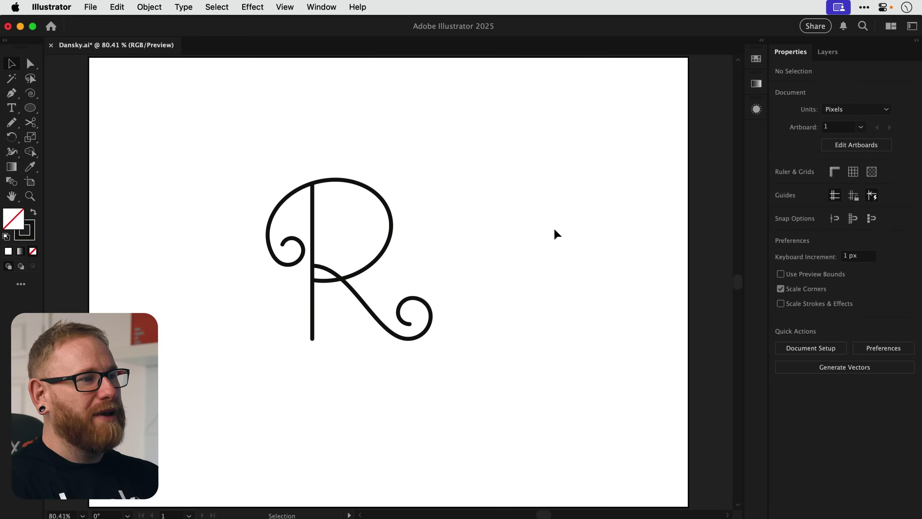
Step: Cut the R's leg with the Scissors just before the lower spiral
key(z)
drag(345, 312, 476, 344)
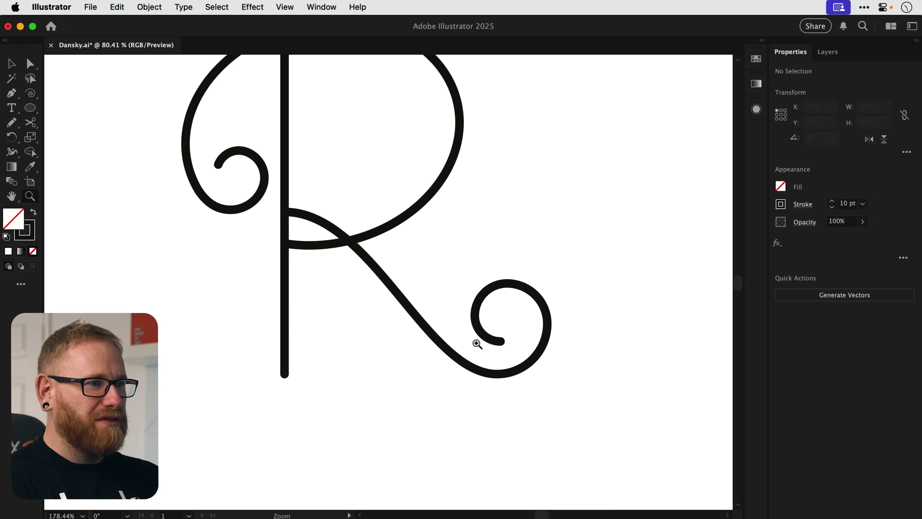
key(v)
click(452, 351)
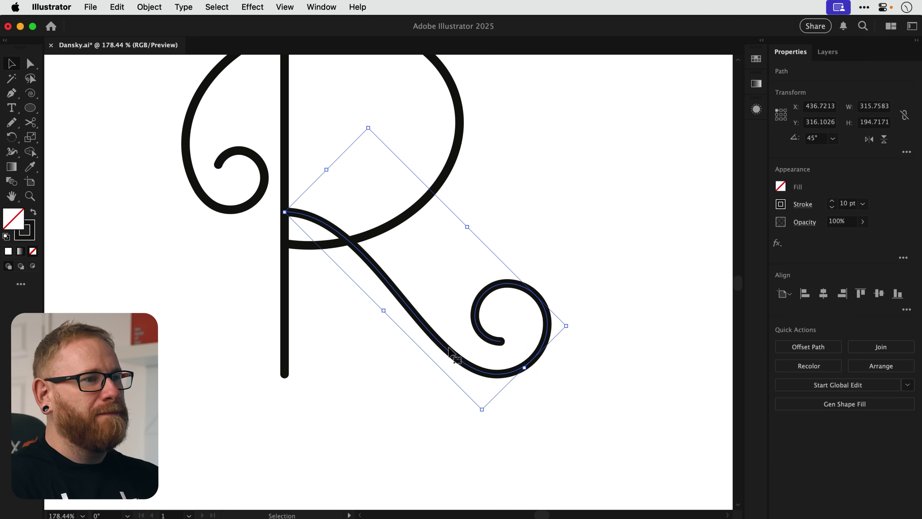
key(c)
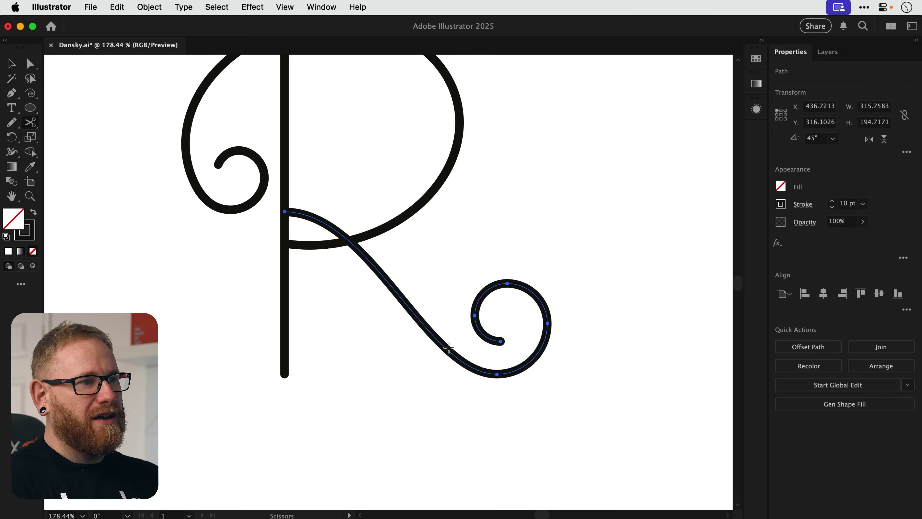
click(448, 347)
Step: Delete the diagonal leg segment, leaving only the lower spiral's tail
key(a)
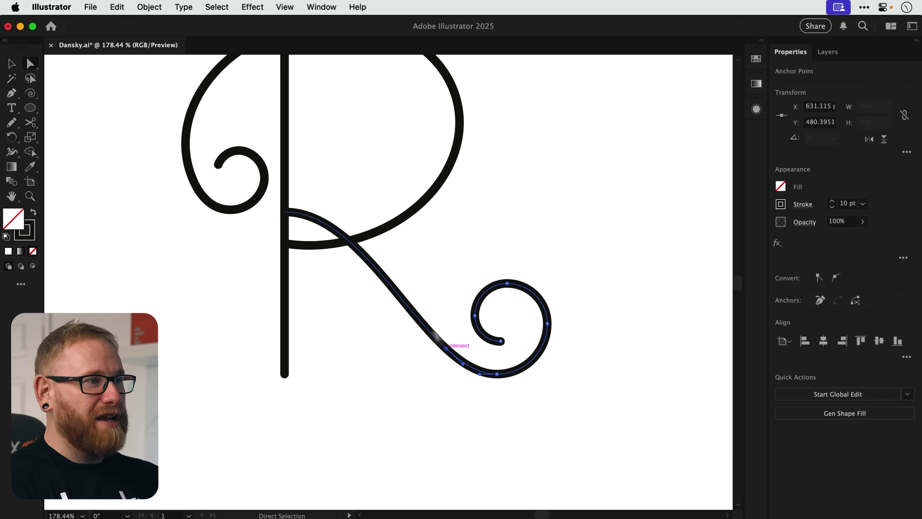
drag(318, 198, 311, 225)
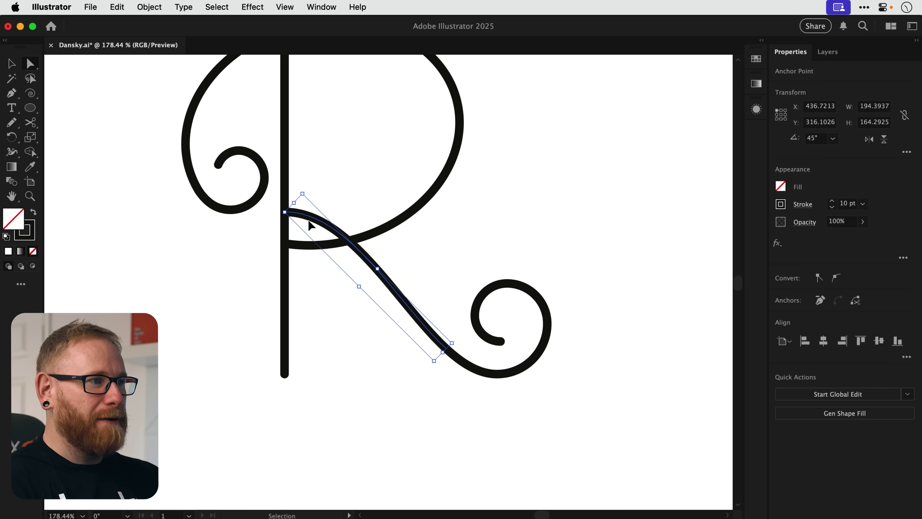
key(Delete)
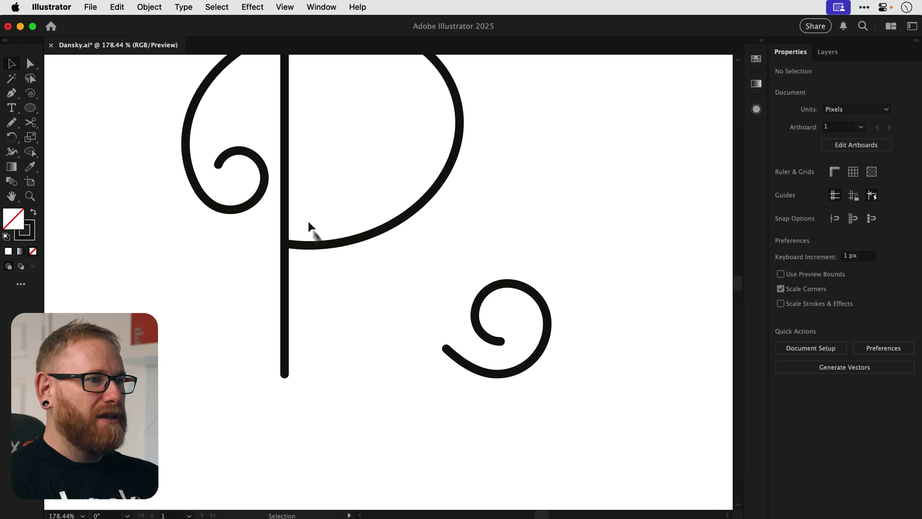
click(458, 360)
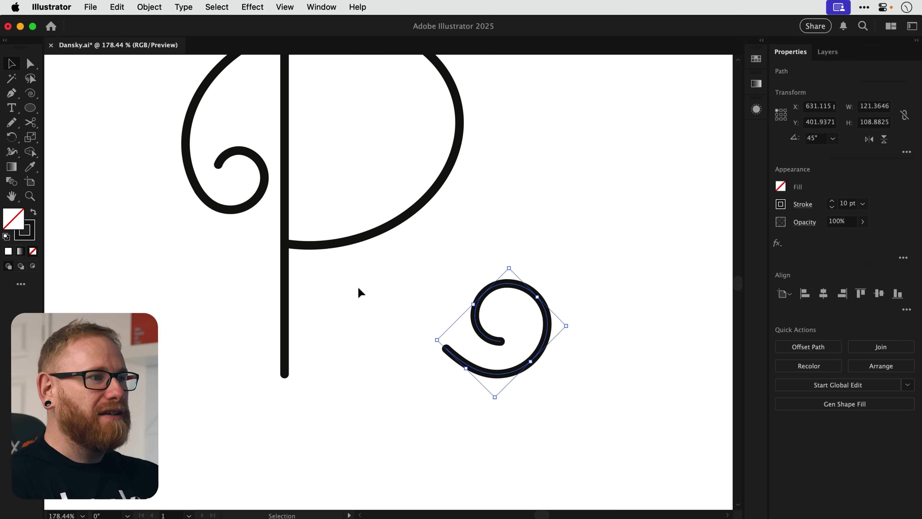
key(n)
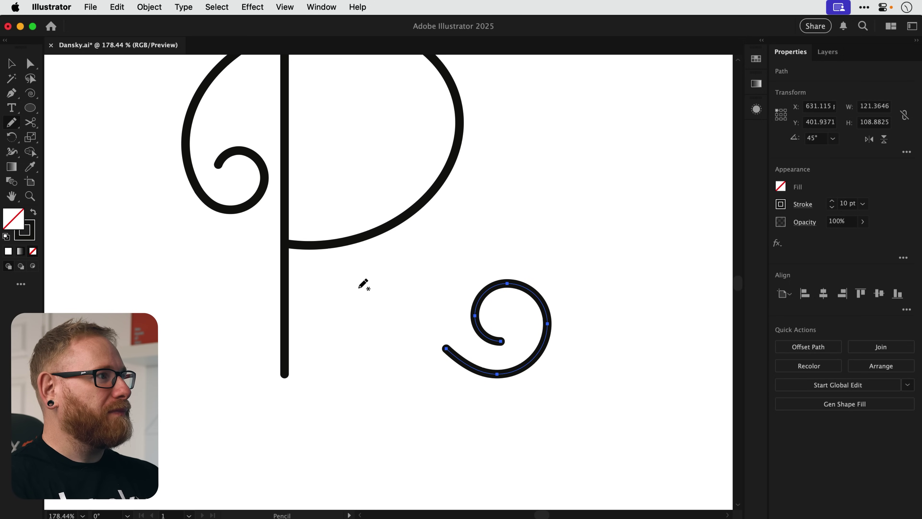
Step: Set Pencil fidelity to Smooth and draw a new leg from the spiral to the bowl
double_click(18, 124)
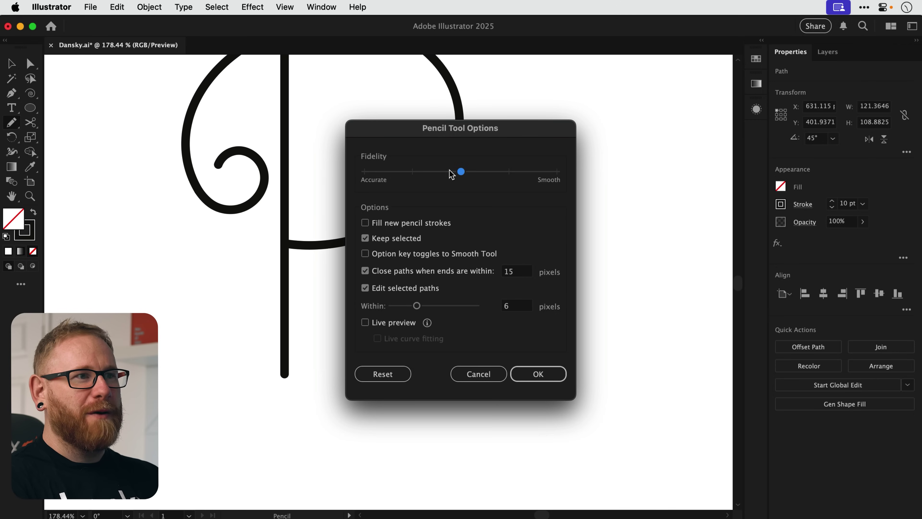
drag(461, 171, 545, 169)
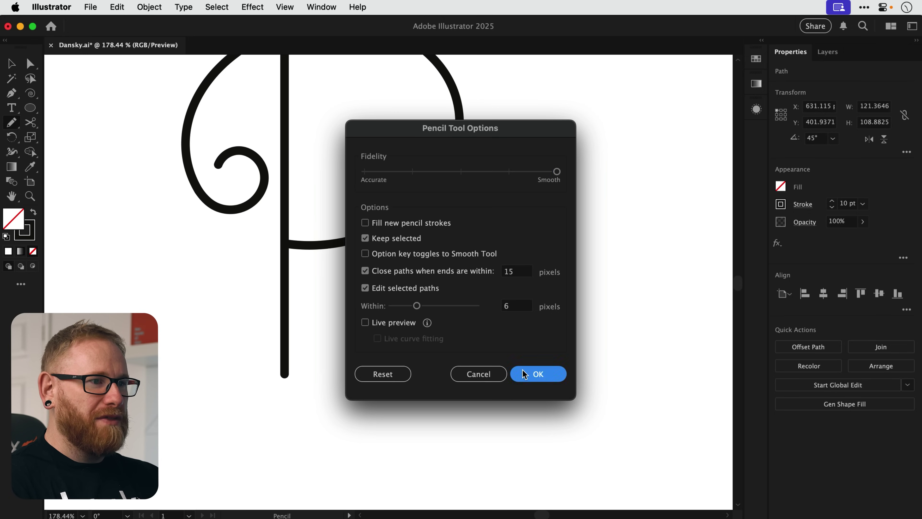
click(533, 374)
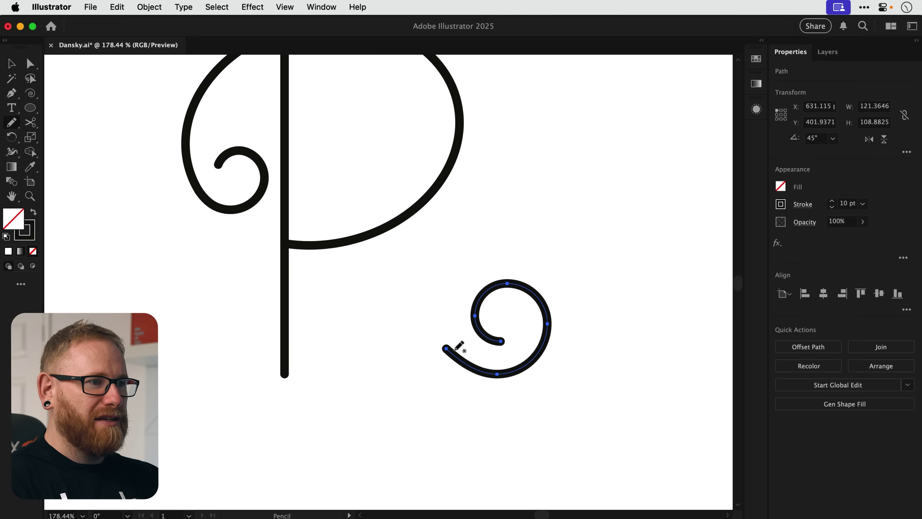
mouse_move(446, 348)
mouse_down()
mouse_move(356, 229)
mouse_move(328, 215)
mouse_move(289, 218)
mouse_up()
key(super+shift+a)
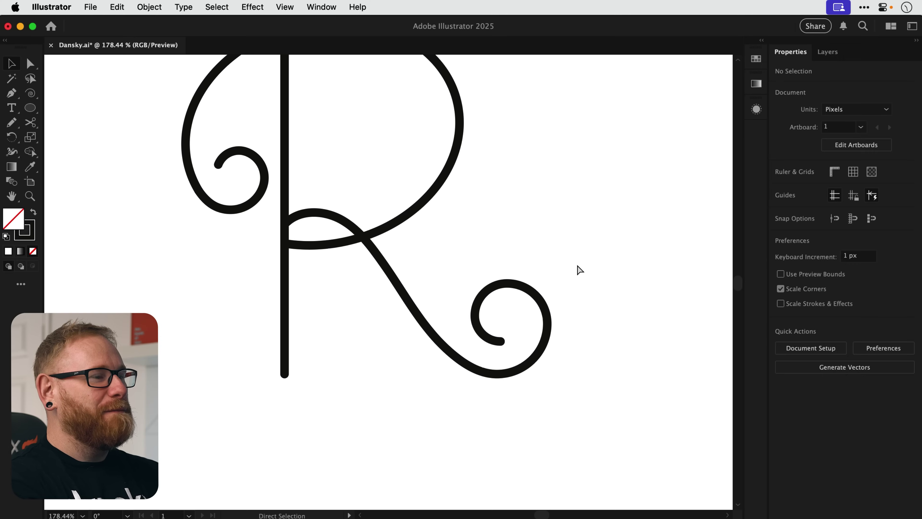
Step: Scale the whole R up to about 552 × 539 px and nudge it right and up
key(v)
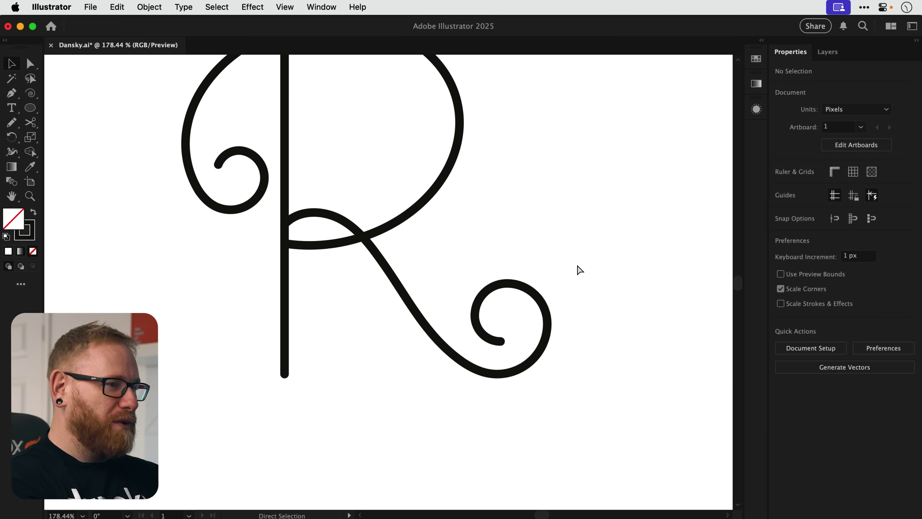
key(super+0)
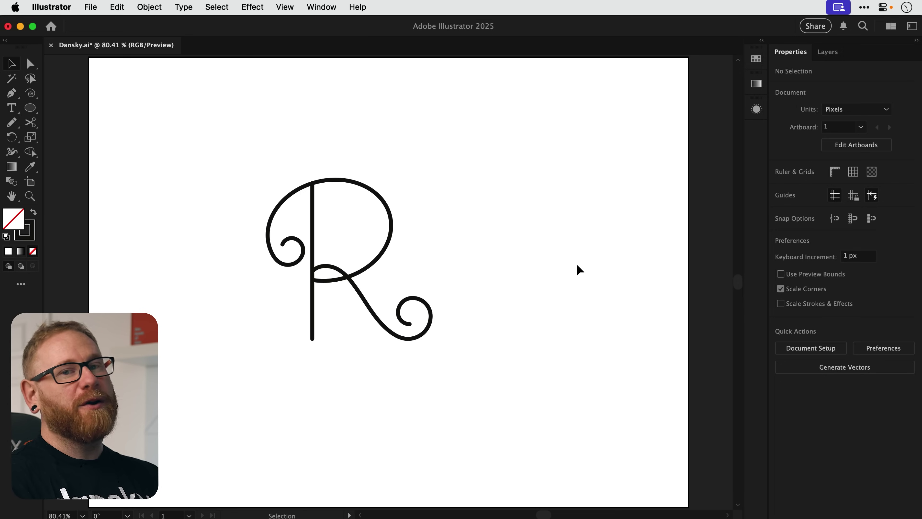
drag(219, 150, 482, 382)
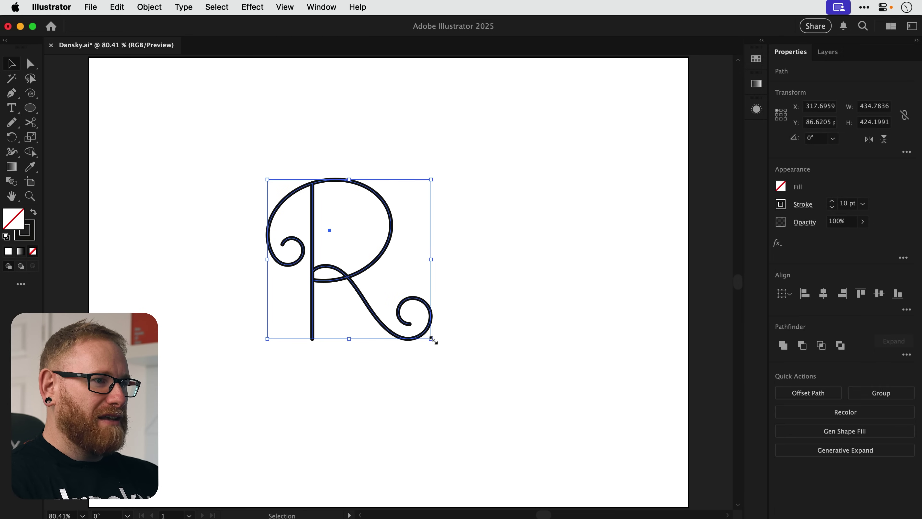
drag(432, 339, 499, 384)
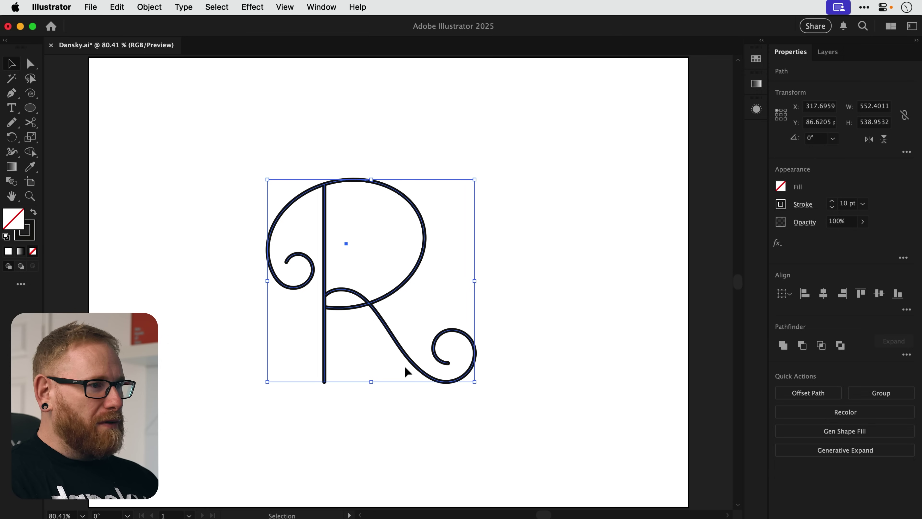
drag(411, 364, 430, 358)
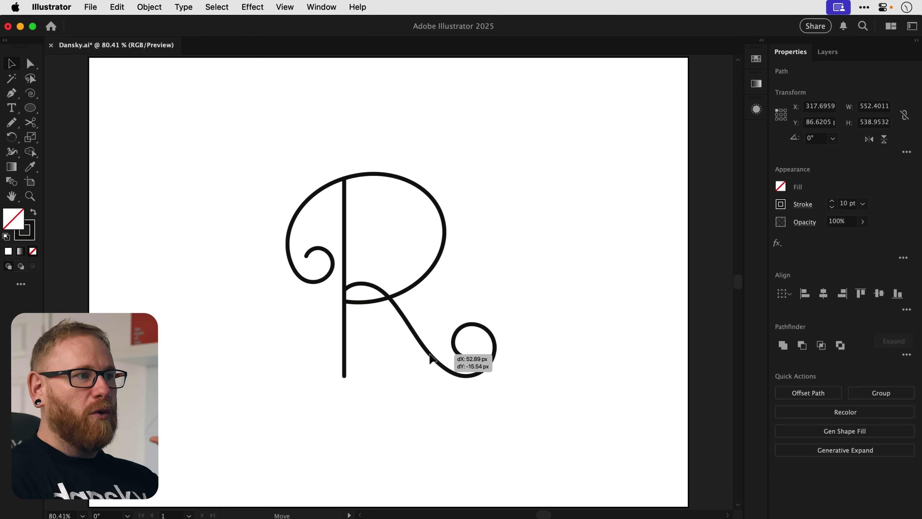
drag(431, 358, 431, 358)
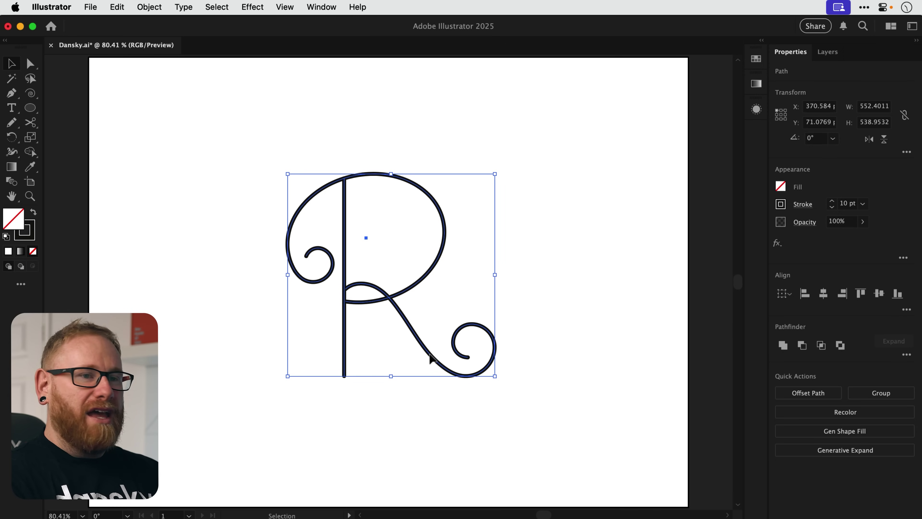
Step: Set the R's stroke weight to 15 pt
click(833, 207)
click(832, 206)
click(832, 206)
click(832, 207)
click(832, 206)
click(833, 206)
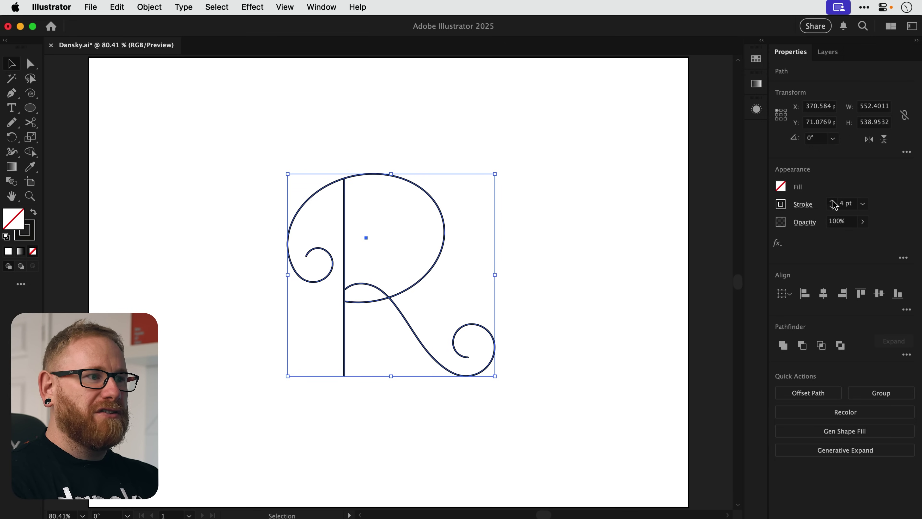
click(832, 202)
click(832, 202)
click(832, 202)
click(832, 202)
click(832, 202)
click(832, 202)
click(832, 202)
click(833, 202)
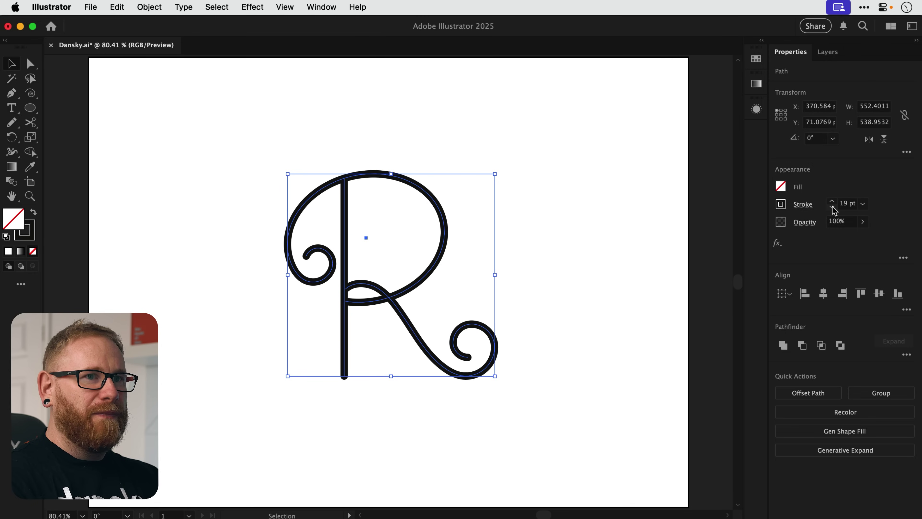
click(833, 206)
click(832, 206)
click(833, 206)
click(833, 206)
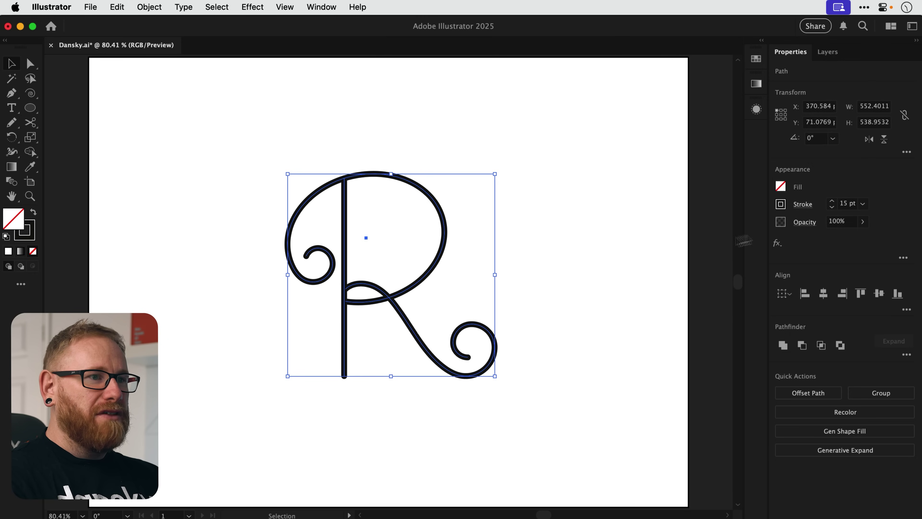
click(583, 278)
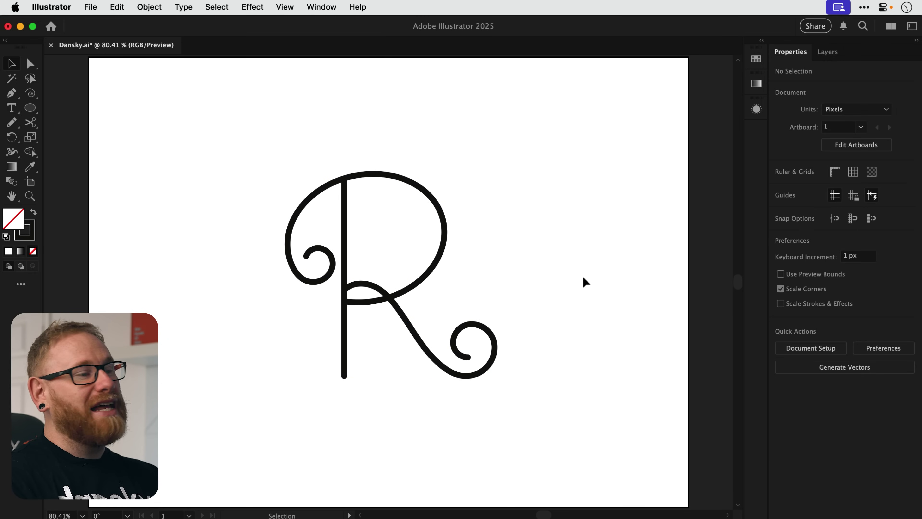